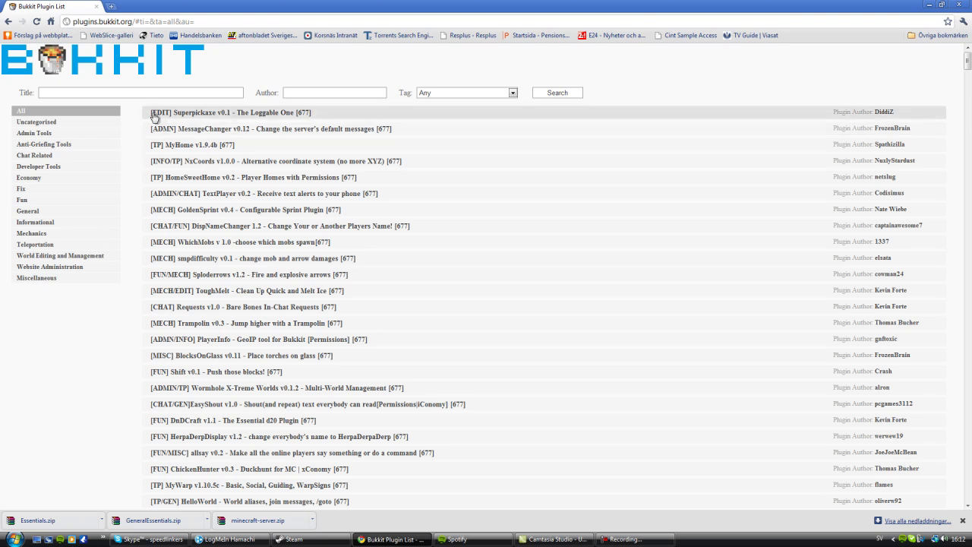
# Search the plugin list's Title field for 'essentials'.
pyautogui.scroll(-2, 179, 191)
pyautogui.scroll(2, 179, 192)
pyautogui.click(72, 94)
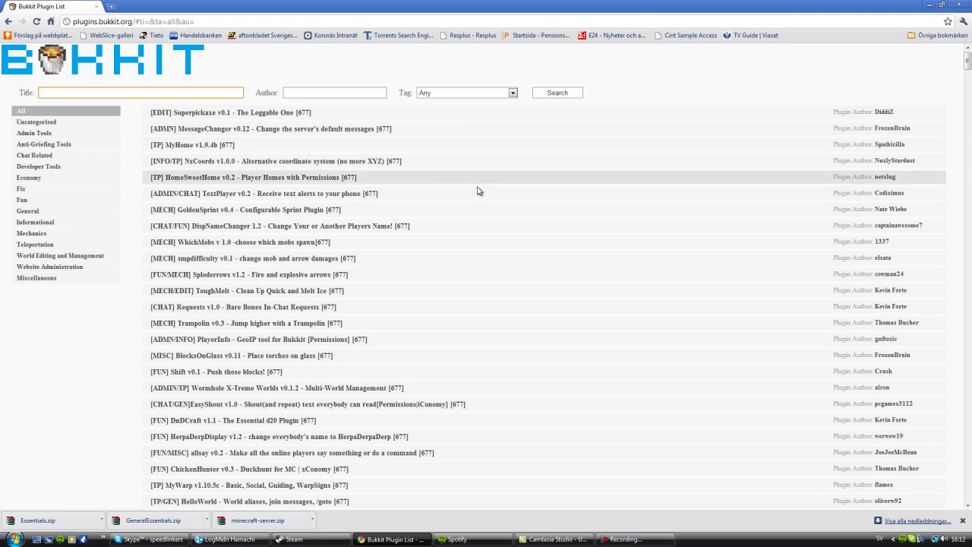
pyautogui.scroll(-6, 425, 328)
pyautogui.scroll(6, 432, 321)
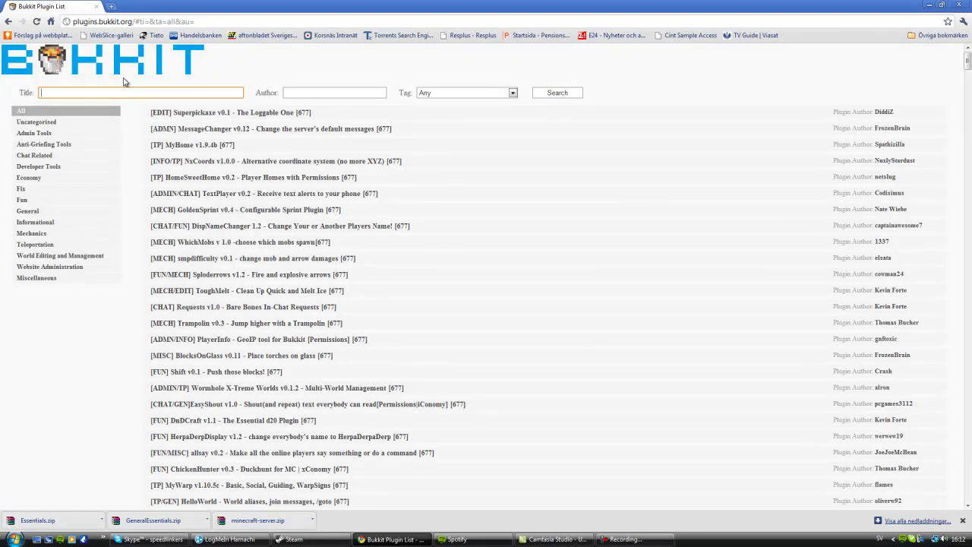
pyautogui.click(202, 20)
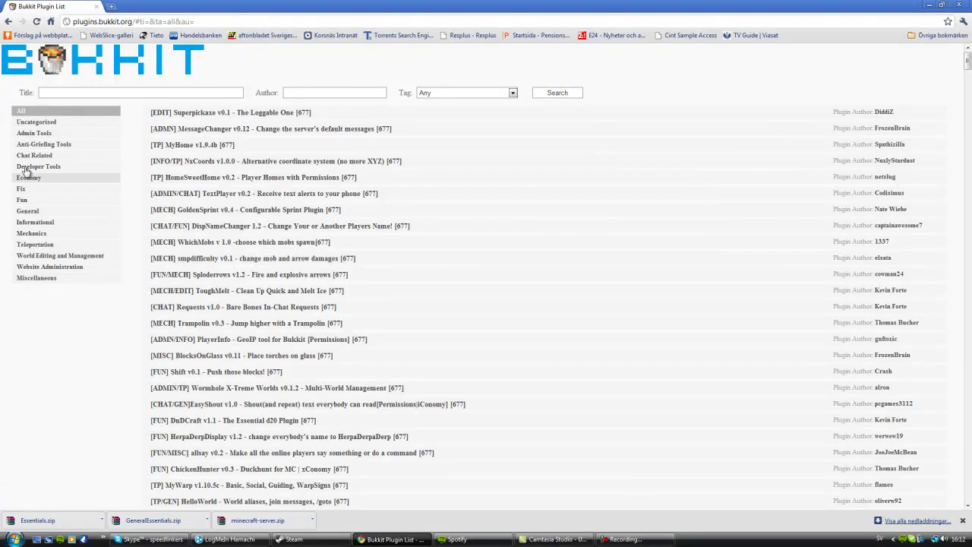
pyautogui.click(89, 92)
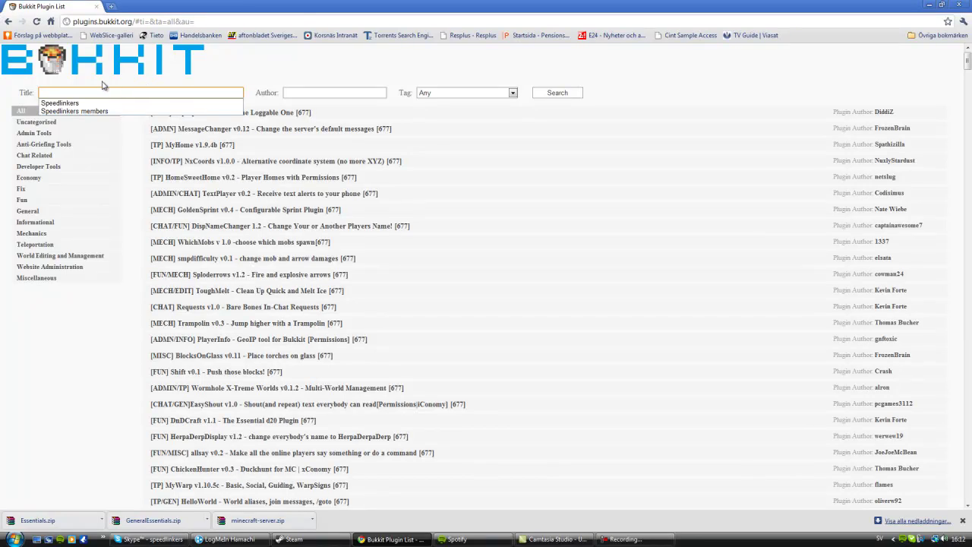
pyautogui.write('esse')
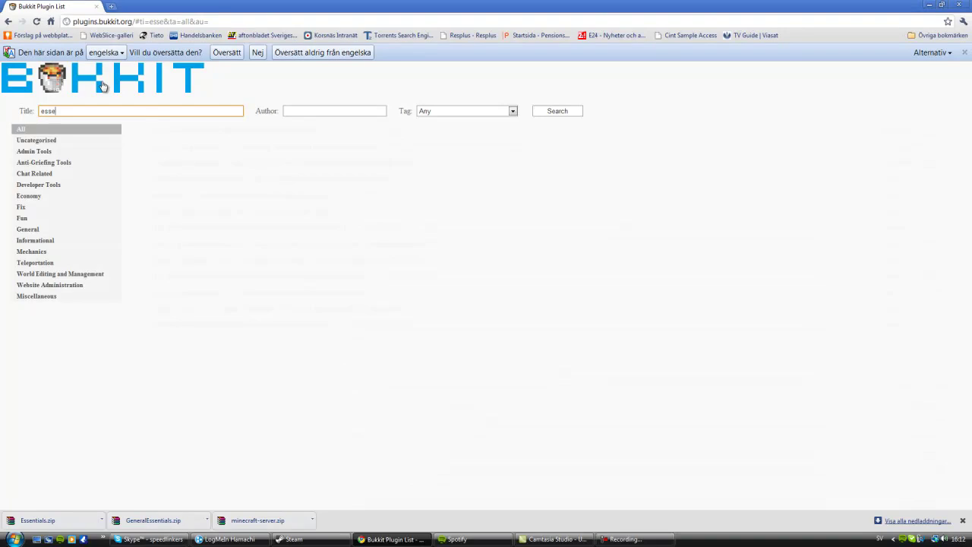
pyautogui.write('ntia')
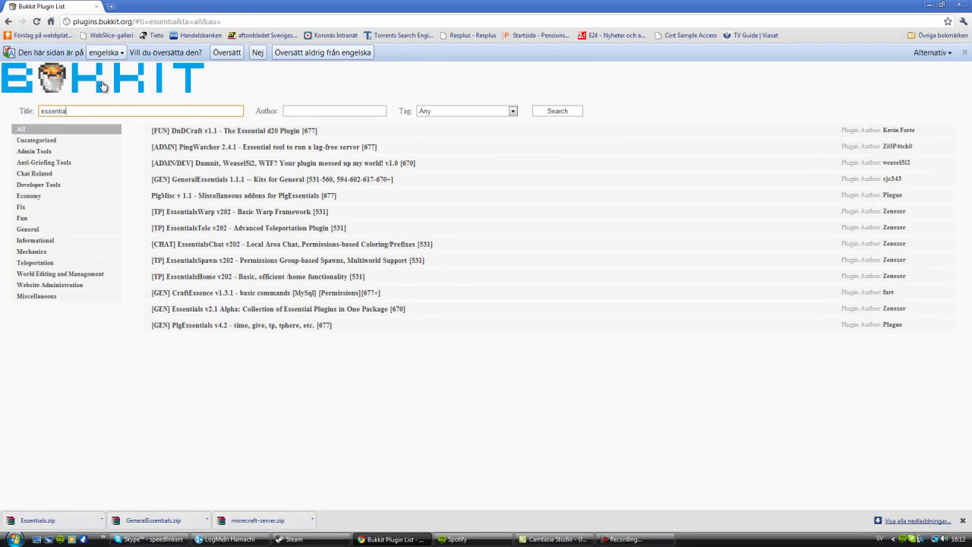
pyautogui.write('ls')
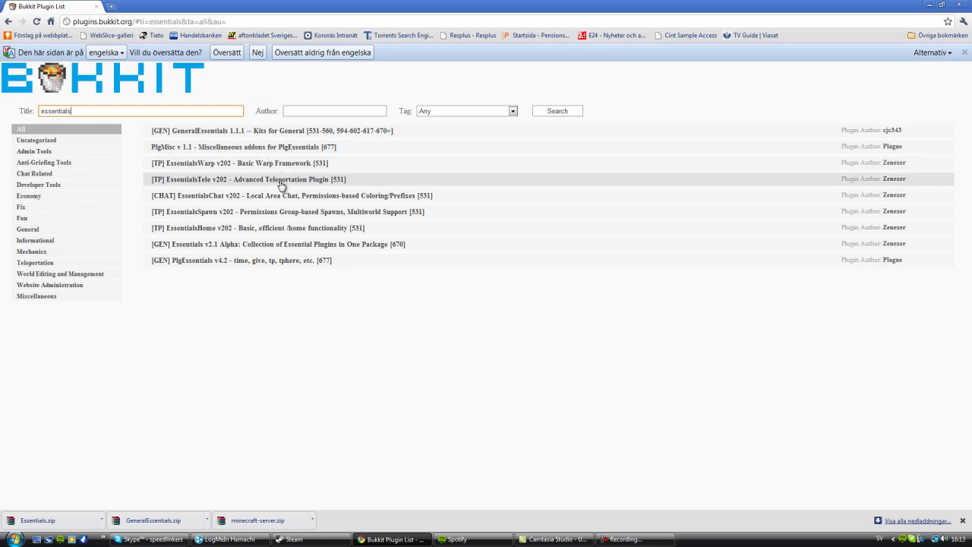
# Open the '[GEN] Essentials v2.1 Alpha' thread in a new tab and switch to it.
pyautogui.click(300, 248)
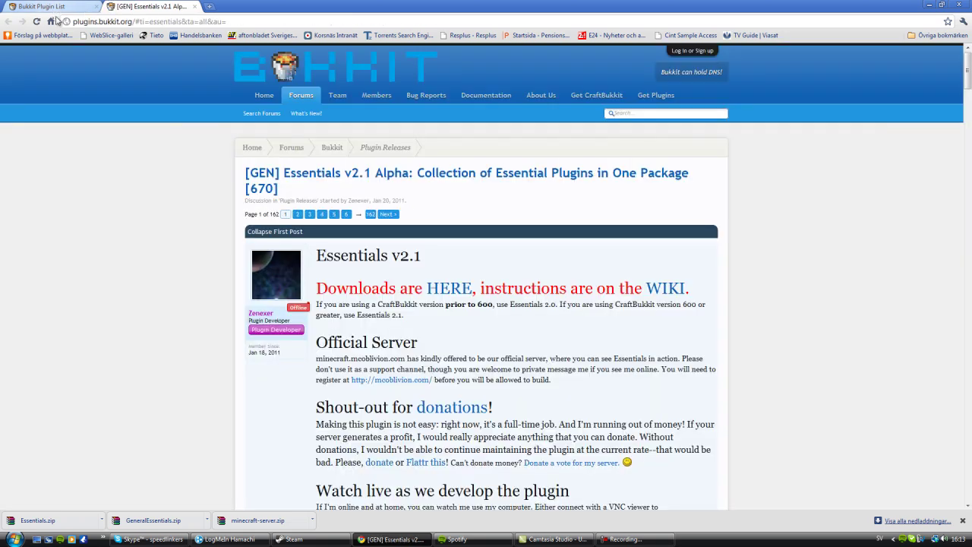
pyautogui.click(29, 6)
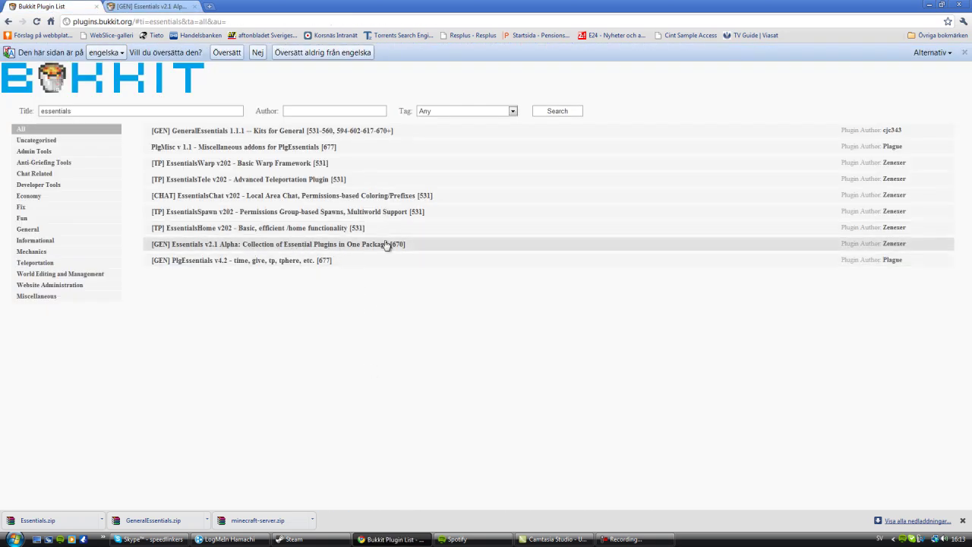
pyautogui.click(189, 5)
# Download the complete Essentials archive from the installation guide's Quick Download and open Essentials (1).zip.
pyautogui.scroll(-15, 437, 323)
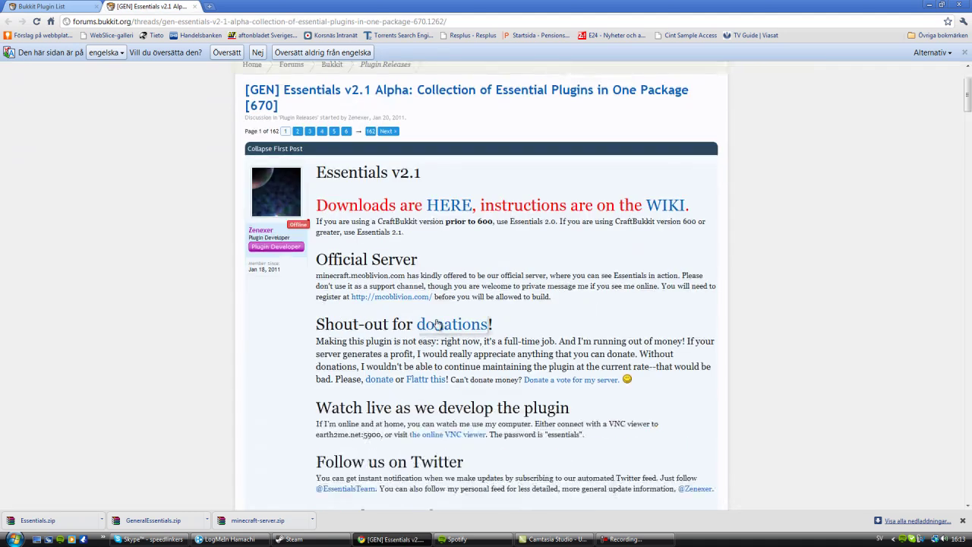
pyautogui.scroll(-5, 436, 320)
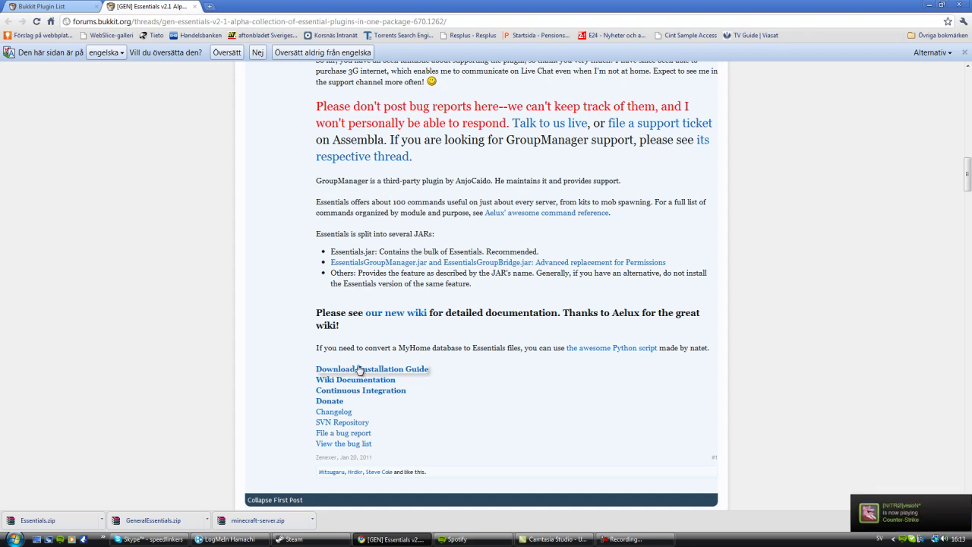
pyautogui.click(359, 370)
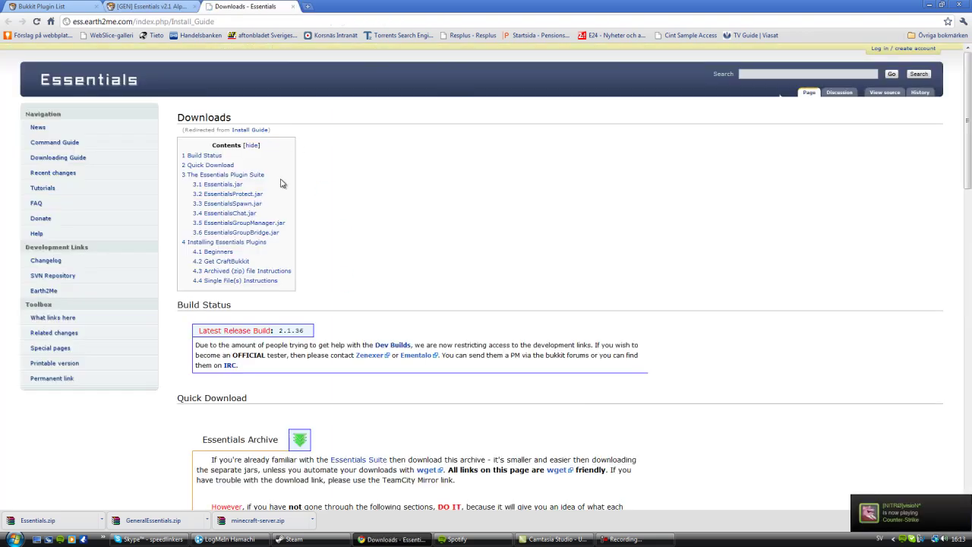
pyautogui.scroll(-4, 281, 182)
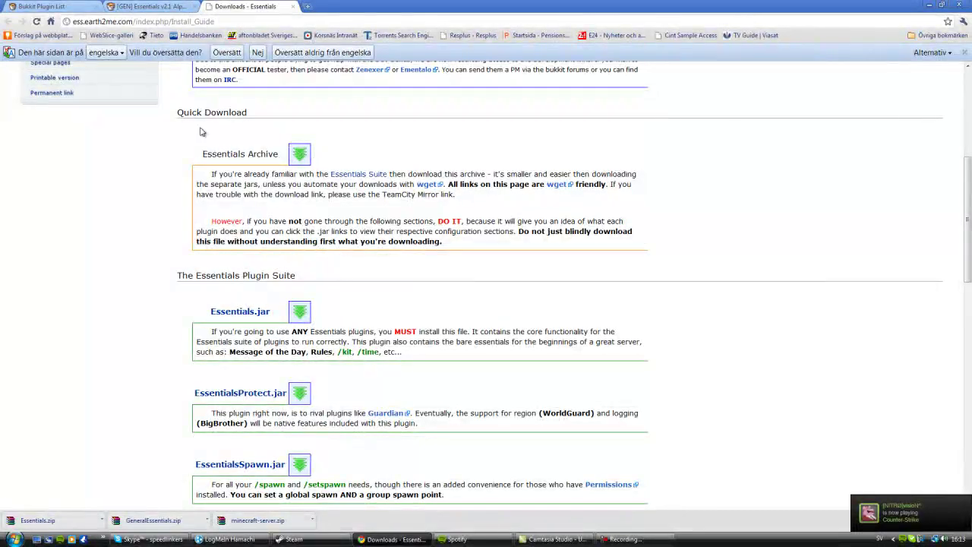
pyautogui.click(299, 154)
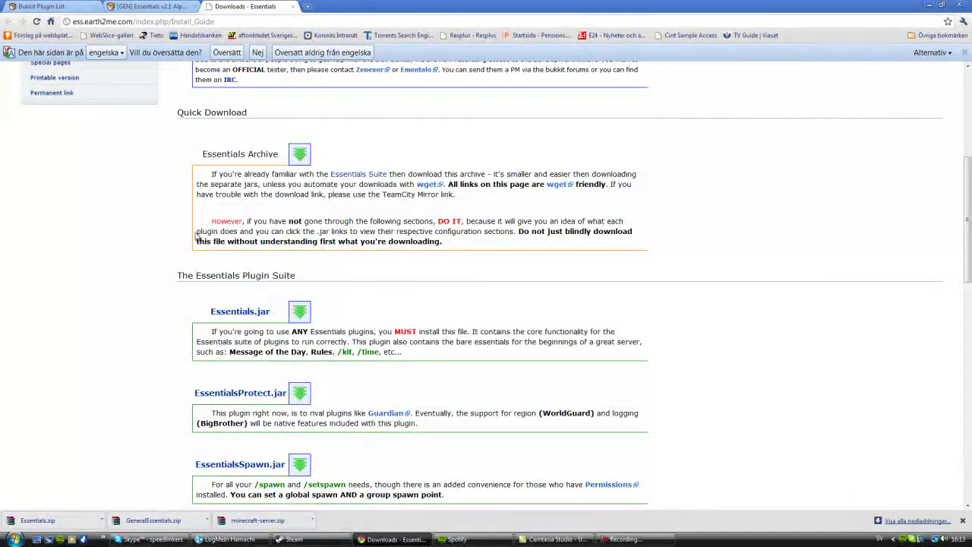
pyautogui.click(56, 523)
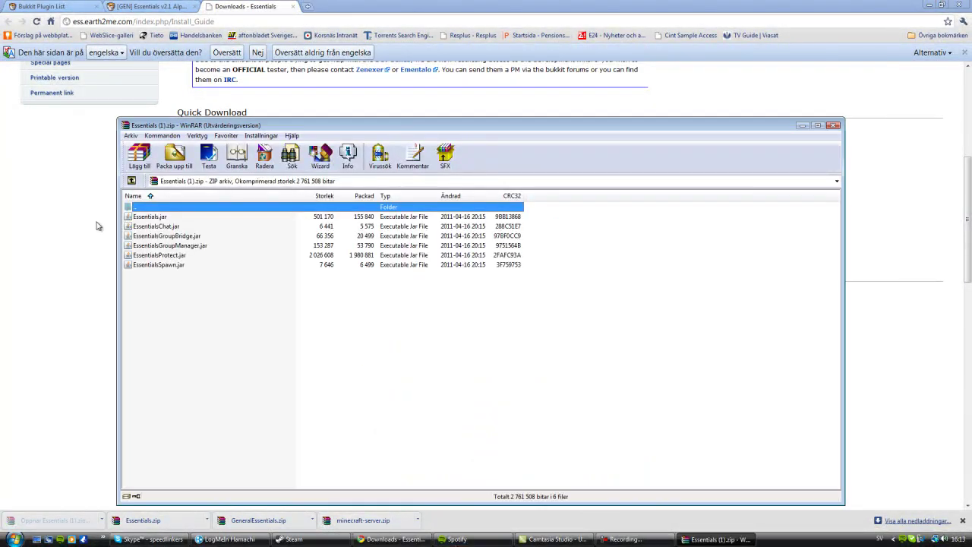
# Extract the six Essentials jar files from the zip to the Desktop (Skrivbord).
pyautogui.click(174, 157)
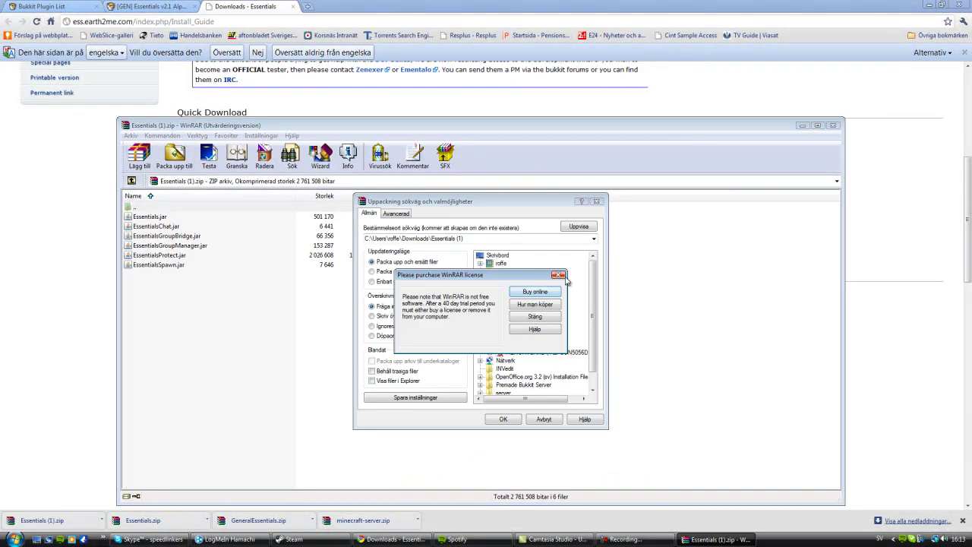
pyautogui.click(559, 275)
pyautogui.click(498, 256)
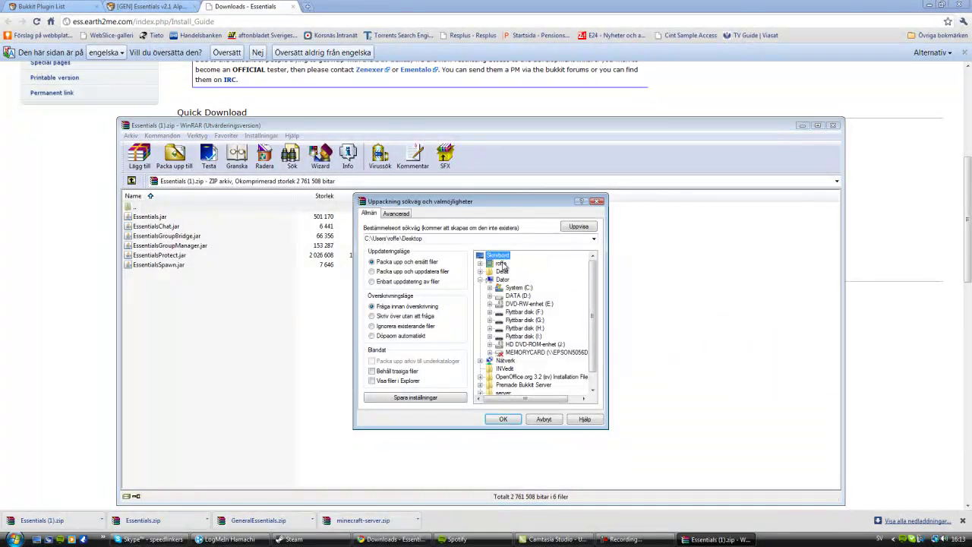
pyautogui.click(504, 420)
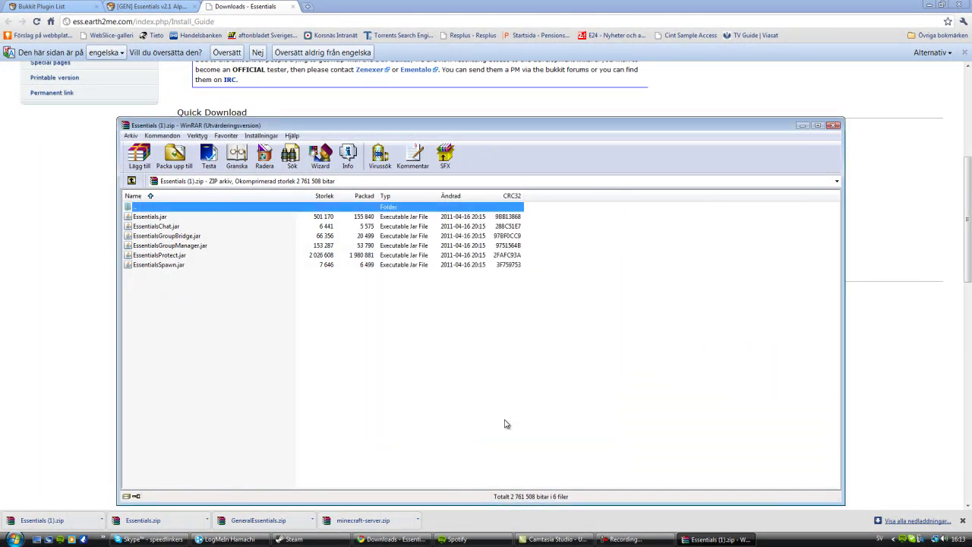
pyautogui.click(37, 539)
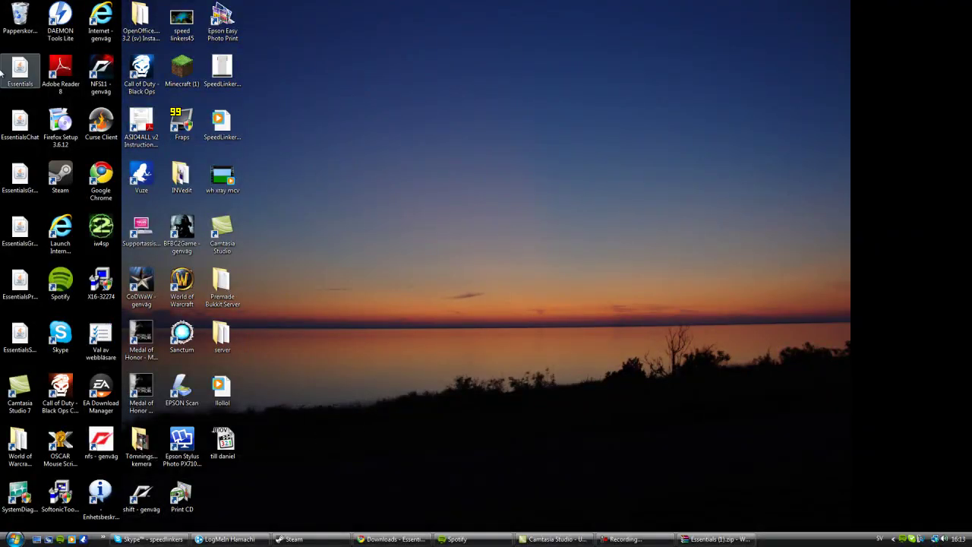
# Move the six Essentials jars into server\plugins and launch server_starter_32bit_c.
pyautogui.moveTo(3, 49); pyautogui.dragTo(223, 335)
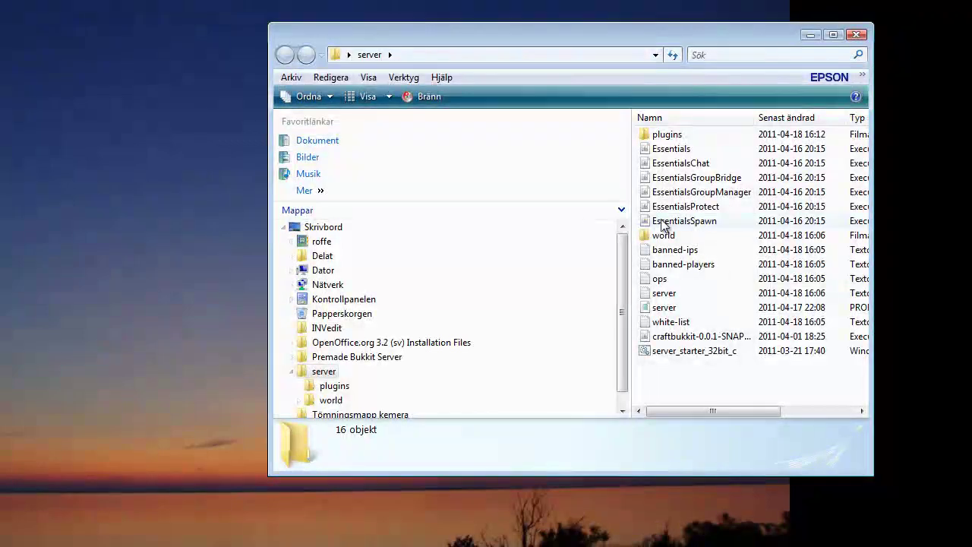
pyautogui.moveTo(636, 231); pyautogui.dragTo(671, 137)
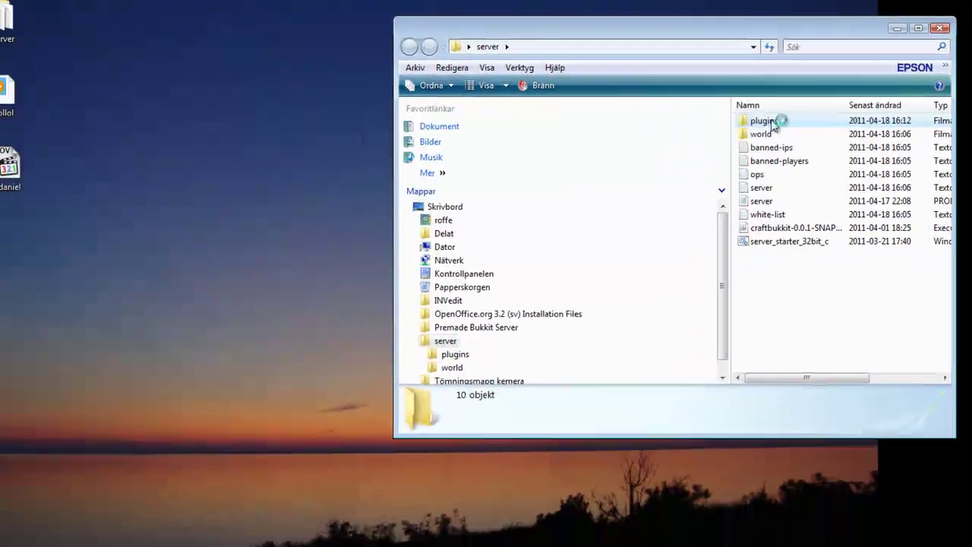
pyautogui.doubleClick(668, 135)
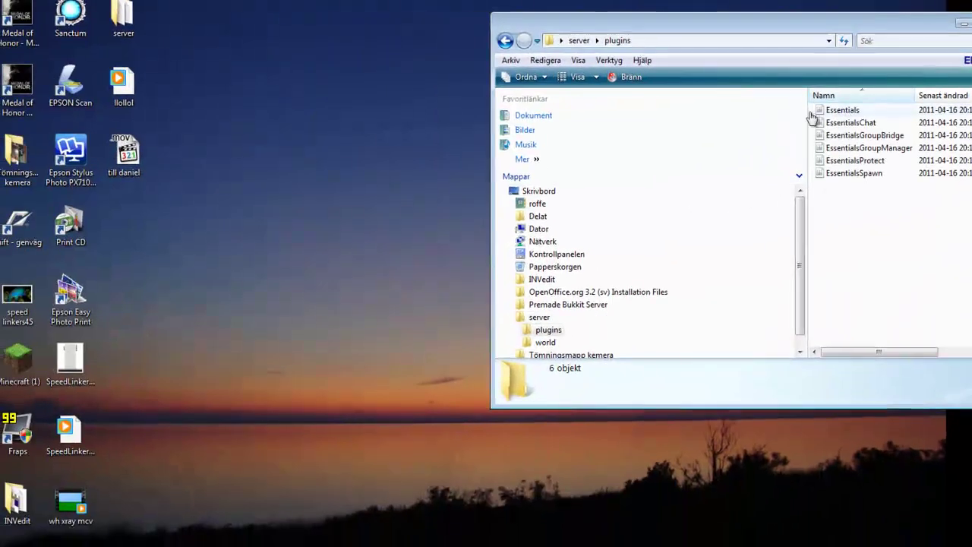
pyautogui.click(501, 43)
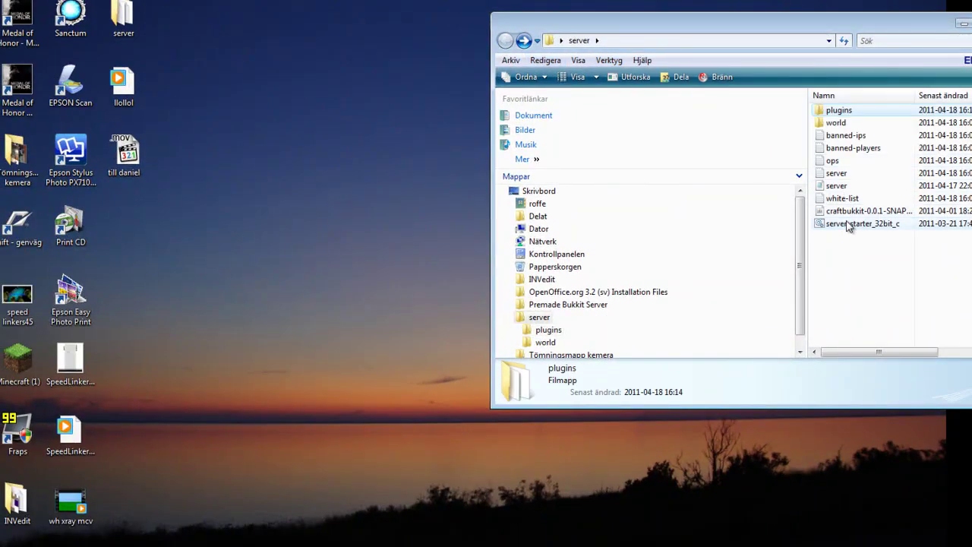
pyautogui.doubleClick(848, 223)
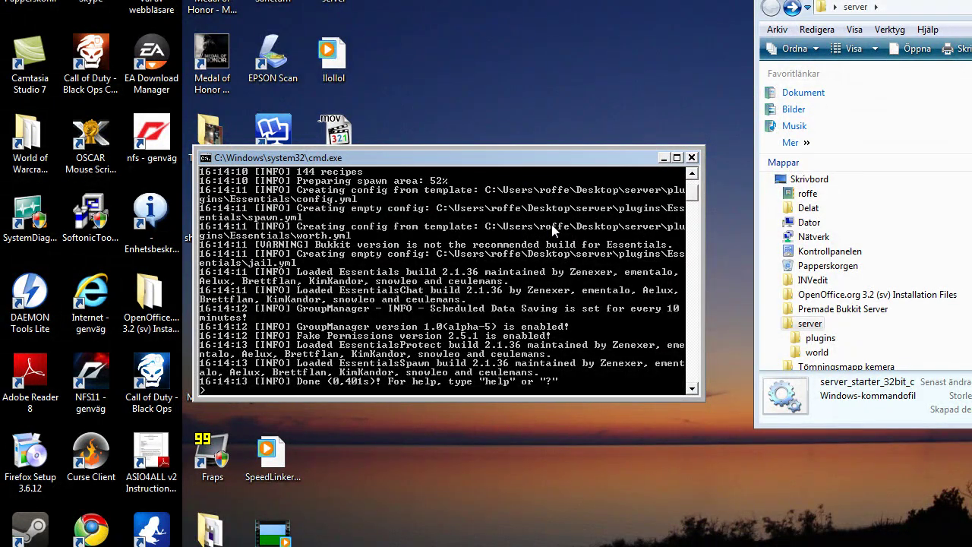
# Scroll through the server console to confirm Essentials loaded.
pyautogui.scroll(-2, 454, 220)
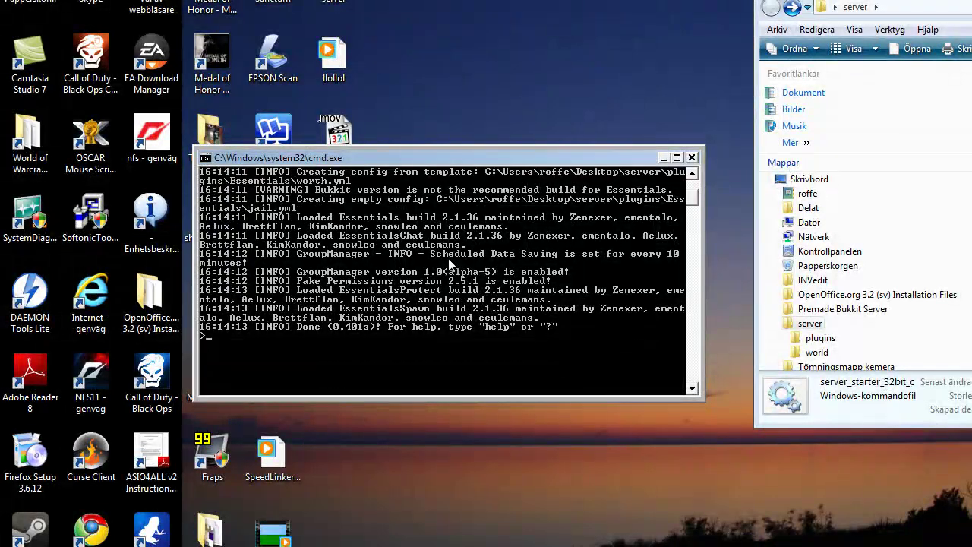
pyautogui.scroll(-1, 448, 262)
pyautogui.scroll(5, 449, 262)
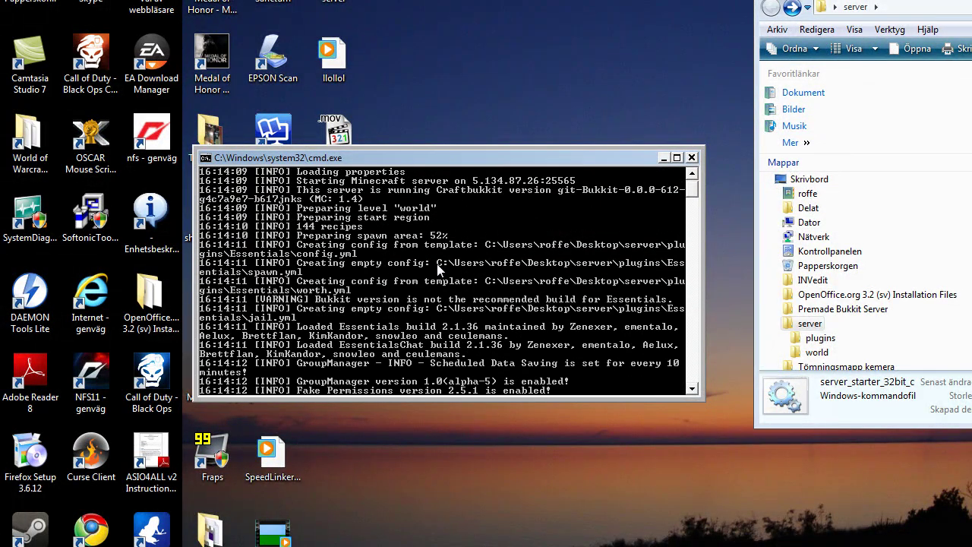
pyautogui.scroll(1, 436, 264)
pyautogui.scroll(-2, 436, 264)
pyautogui.scroll(2, 436, 264)
pyautogui.scroll(-2, 269, 451)
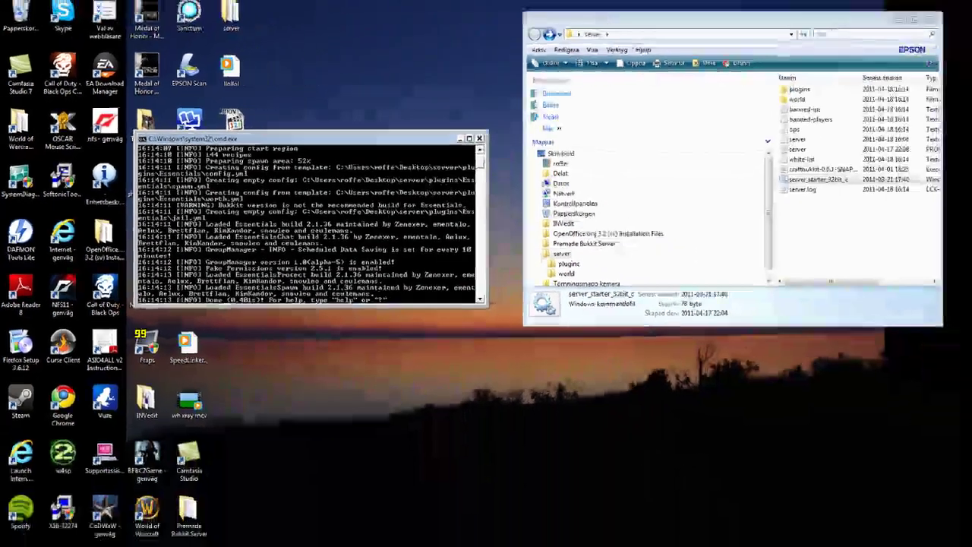
# Close the leftover server folder and Essentials download windows.
pyautogui.rightClick(759, 539)
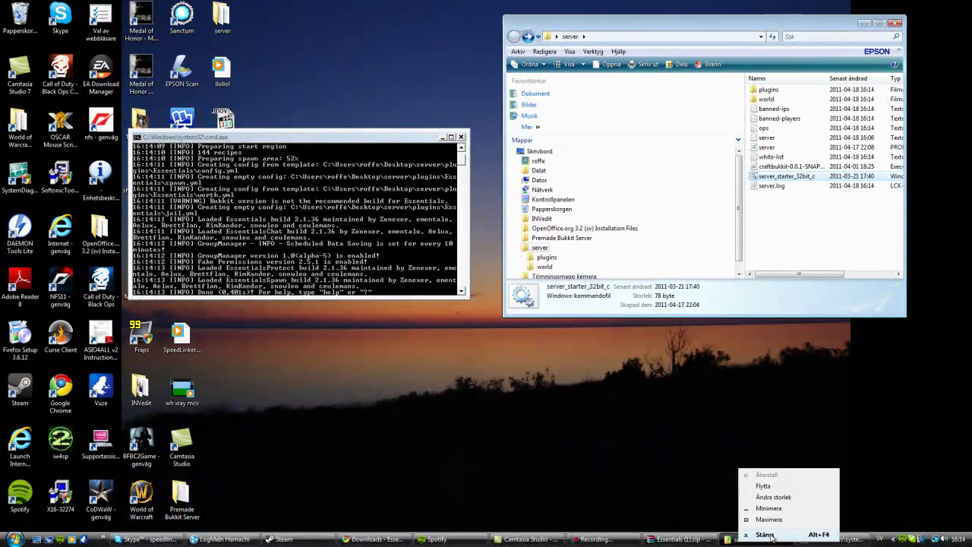
pyautogui.click(784, 533)
pyautogui.rightClick(718, 539)
pyautogui.click(735, 539)
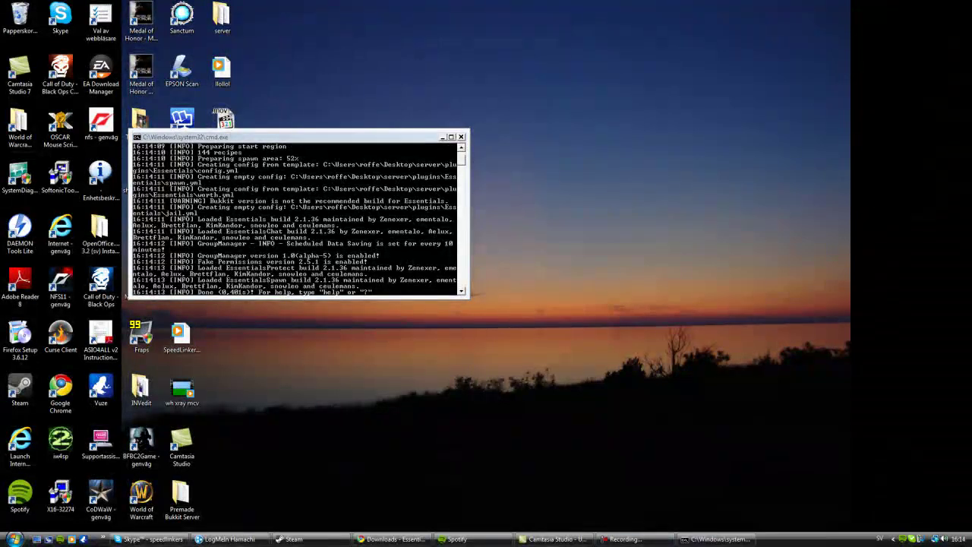
# Move the server console aside and launch Minecraft (1).exe, allowing it to run.
pyautogui.click(14, 539)
pyautogui.click(436, 436)
pyautogui.moveTo(285, 141); pyautogui.dragTo(576, 109)
pyautogui.doubleClick(141, 281)
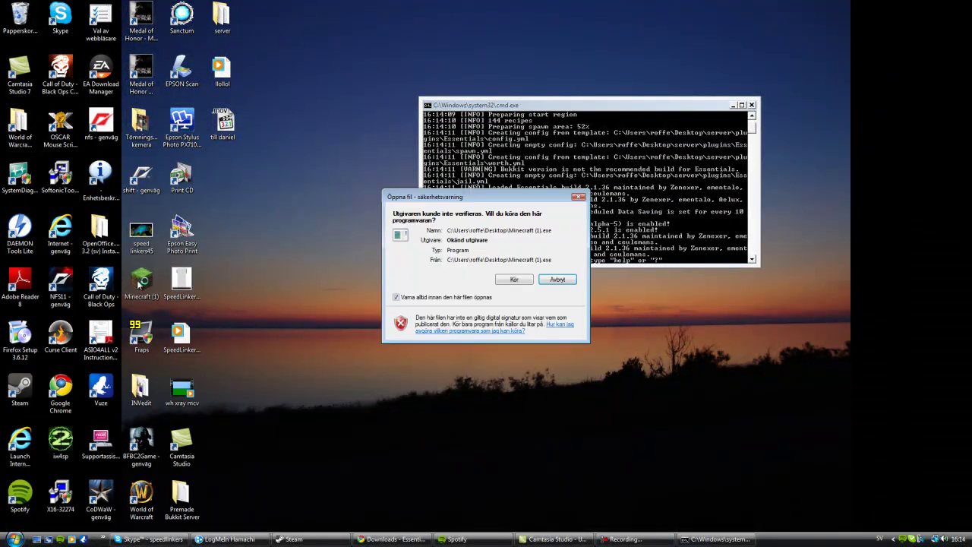
pyautogui.click(514, 279)
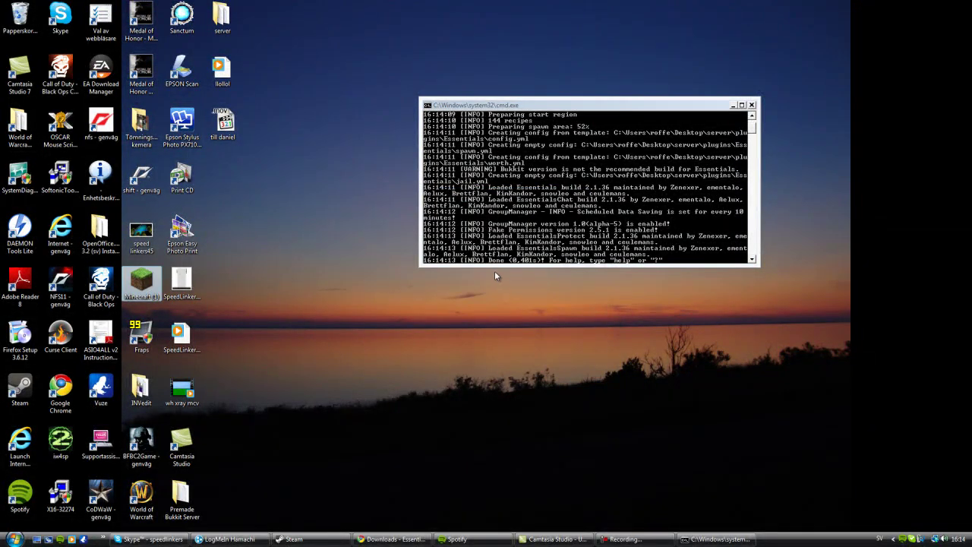
pyautogui.click(665, 368)
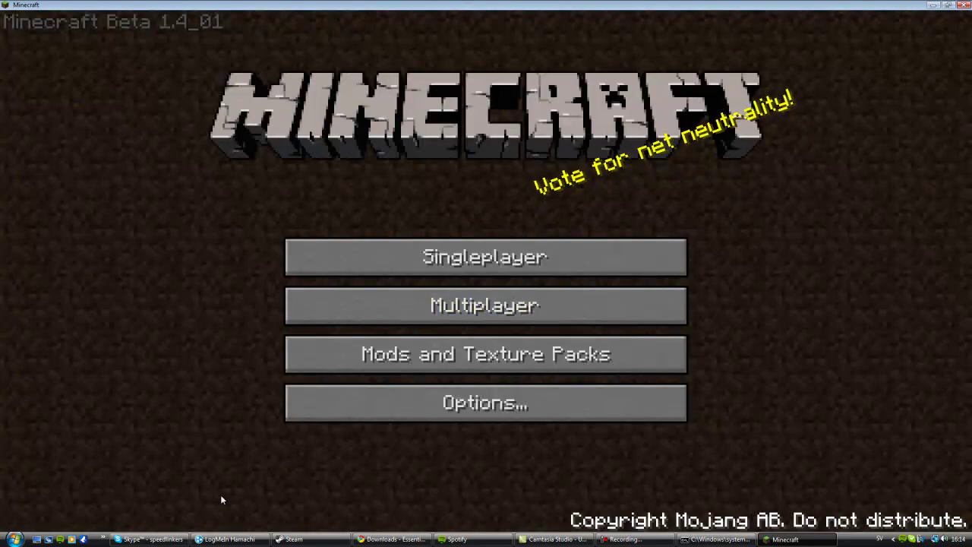
# Open the Multiplayer screen, clear the old address and start entering 5.134.87.26.
pyautogui.click(490, 306)
pyautogui.press('BackSpace')
pyautogui.press('BackSpace')
pyautogui.press('BackSpace')
pyautogui.press('BackSpace')
pyautogui.press('BackSpace')
pyautogui.press('BackSpace')
pyautogui.press('BackSpace')
pyautogui.press('BackSpace')
pyautogui.press('BackSpace')
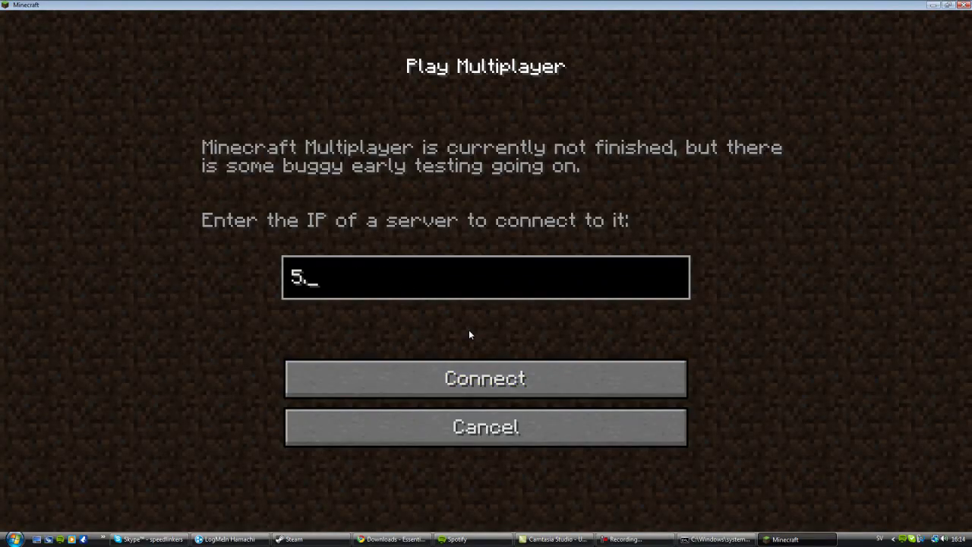
pyautogui.click(228, 538)
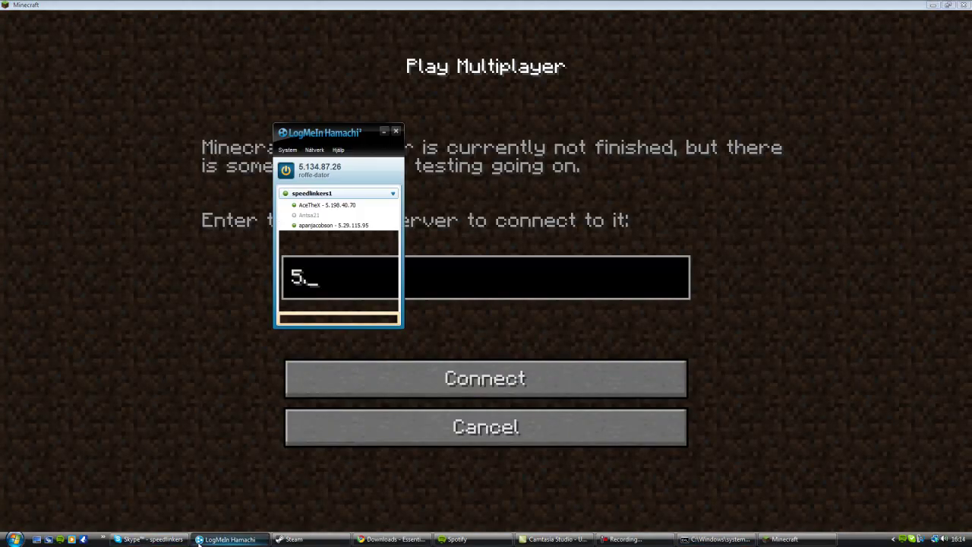
pyautogui.moveTo(281, 133); pyautogui.dragTo(155, 109)
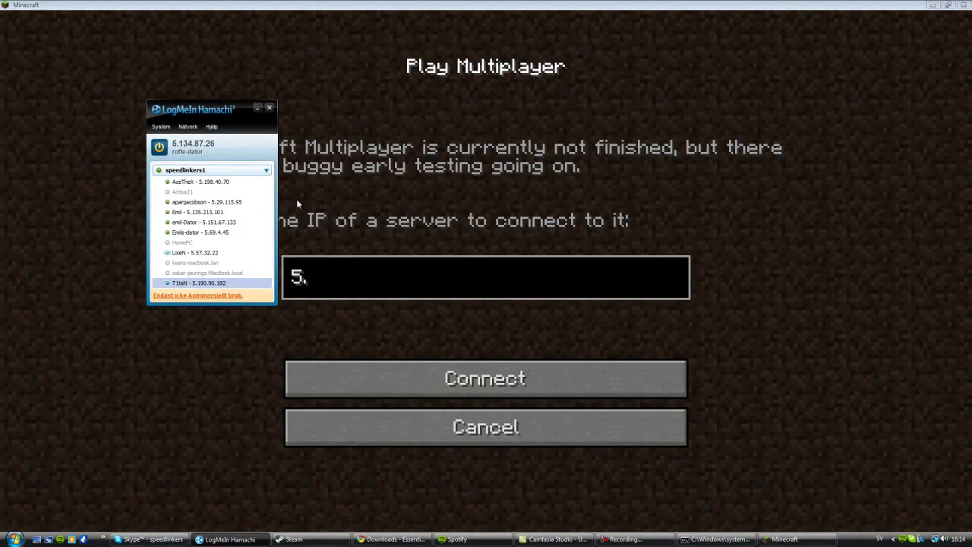
pyautogui.click(362, 278)
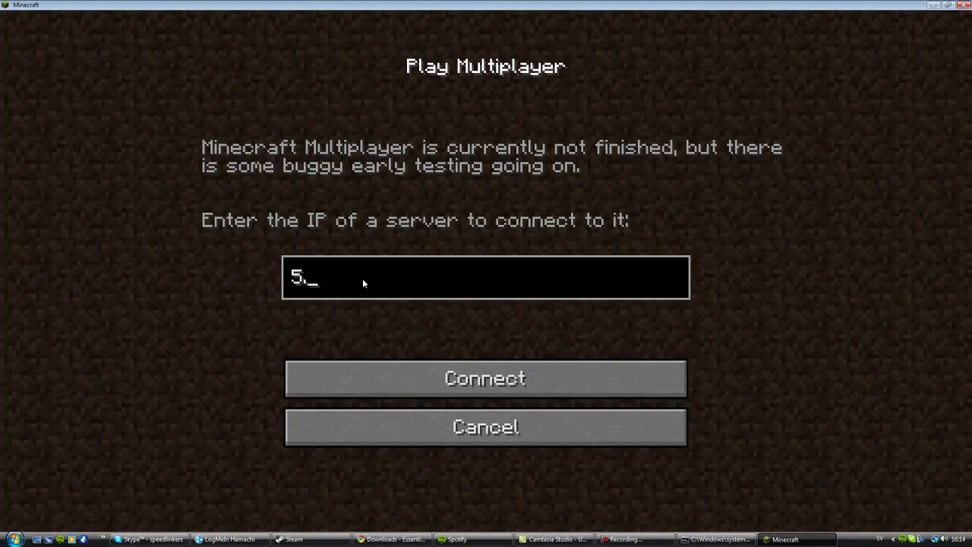
pyautogui.write('134')
# Continue the server address with '.87', checking it against the Hamachi network list.
pyautogui.click(222, 539)
pyautogui.click(150, 341)
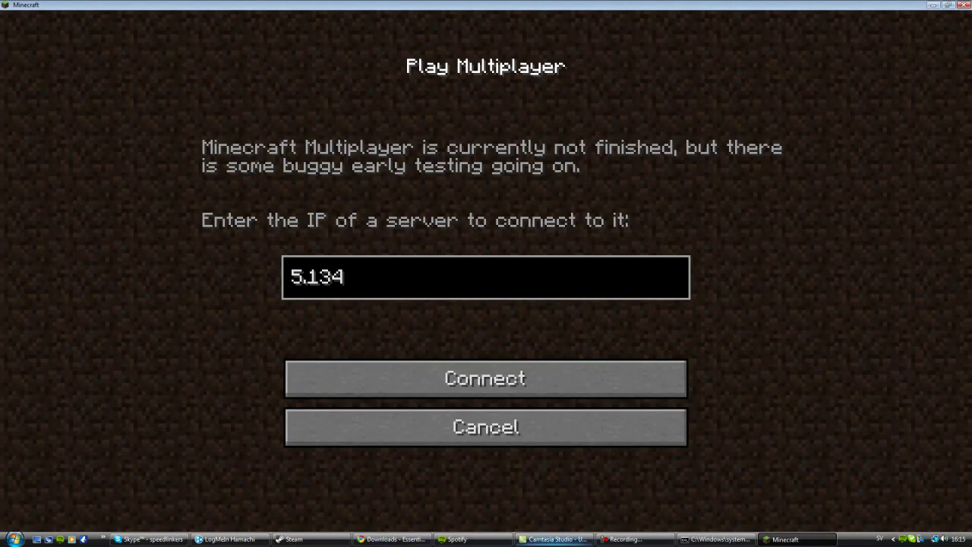
pyautogui.click(228, 539)
pyautogui.click(341, 299)
pyautogui.click(228, 539)
pyautogui.click(446, 280)
pyautogui.write('.87.')
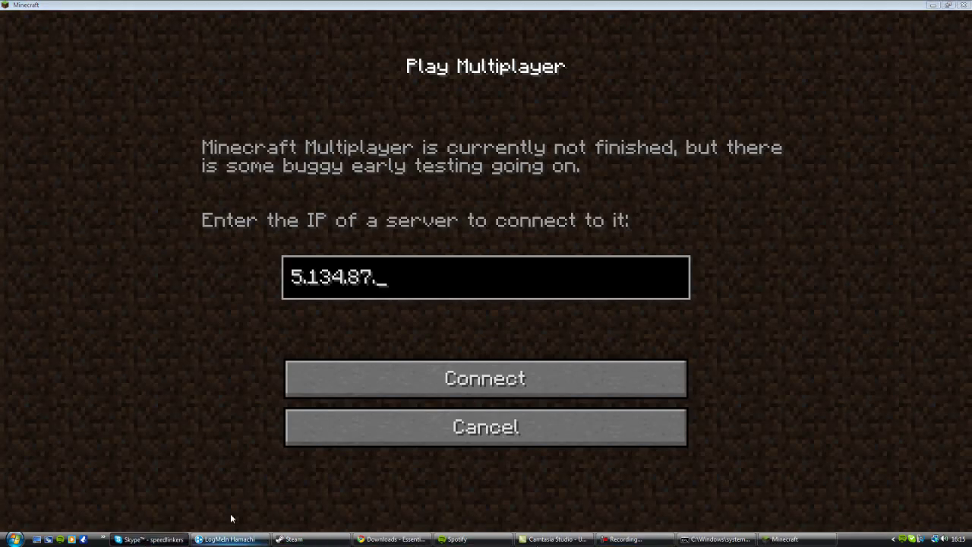
# Finish the address 5.134.87.26 and connect to the server.
pyautogui.click(150, 539)
pyautogui.click(228, 539)
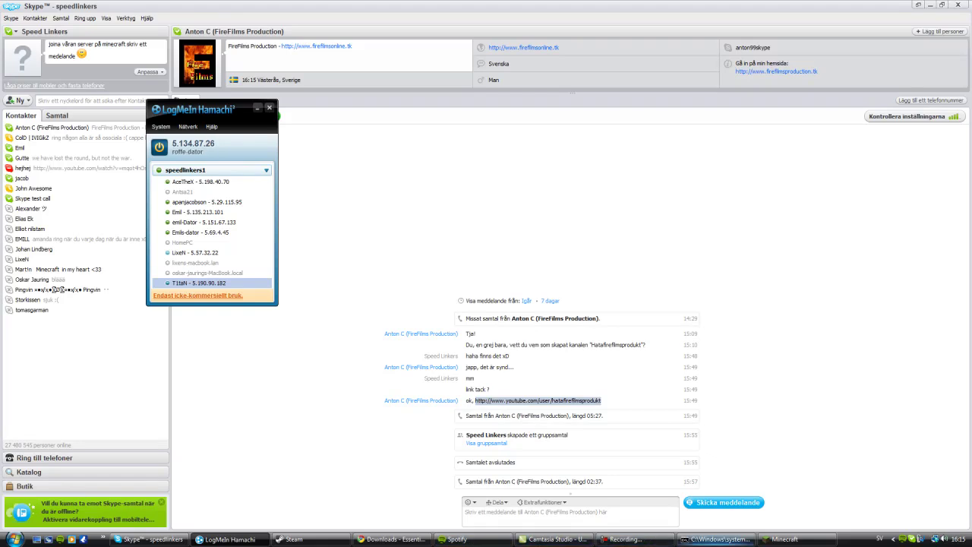
pyautogui.click(775, 539)
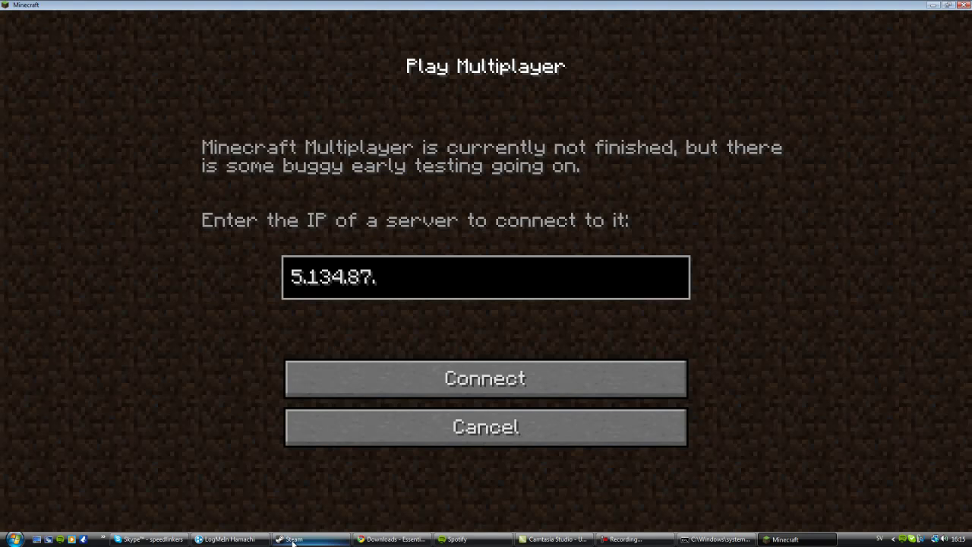
pyautogui.click(227, 539)
pyautogui.click(423, 279)
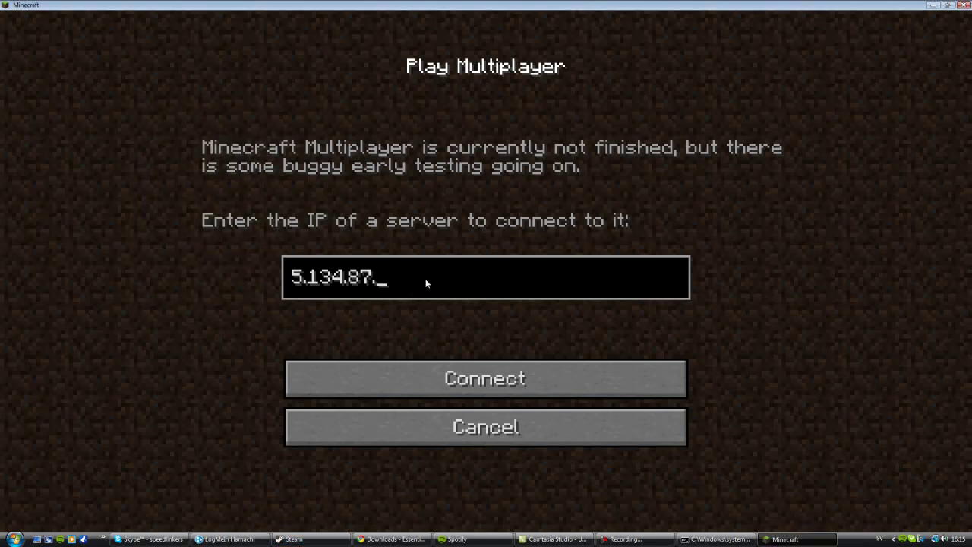
pyautogui.write('26')
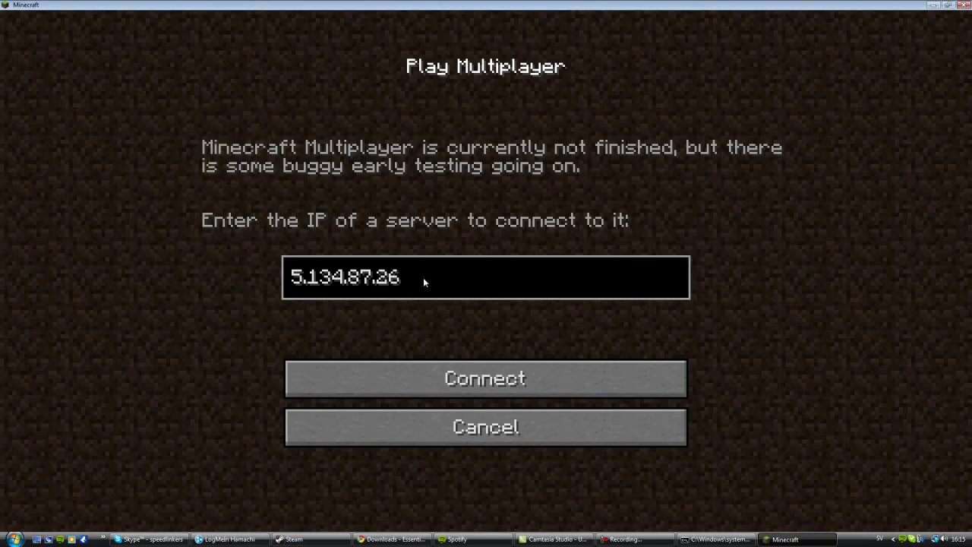
pyautogui.click(419, 372)
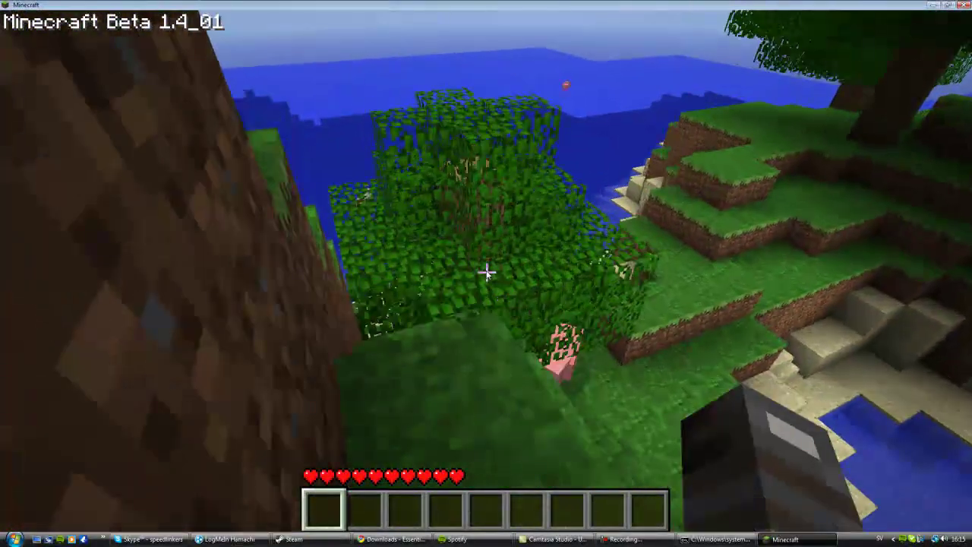
# Walk down from the tree top to the grass beside the beach.
pyautogui.press('t')
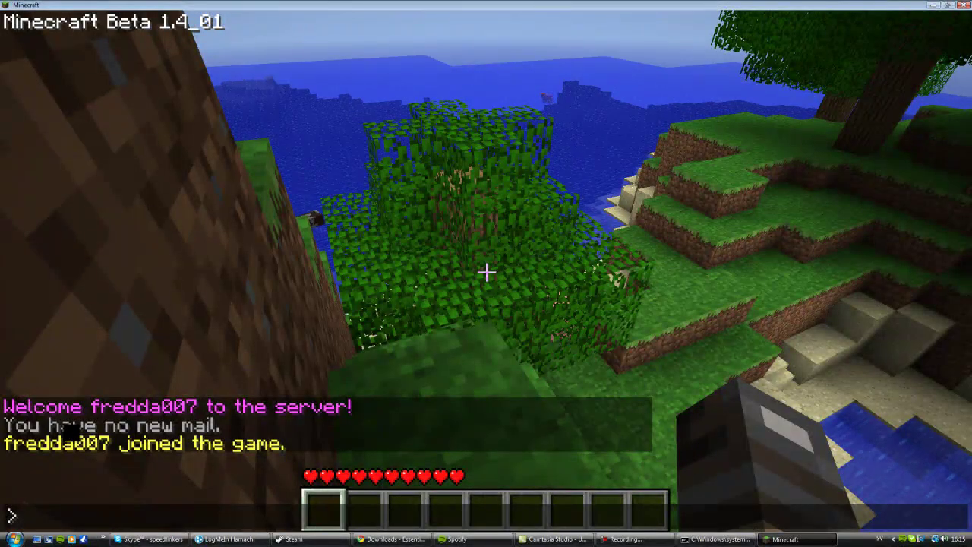
pyautogui.press('Escape')
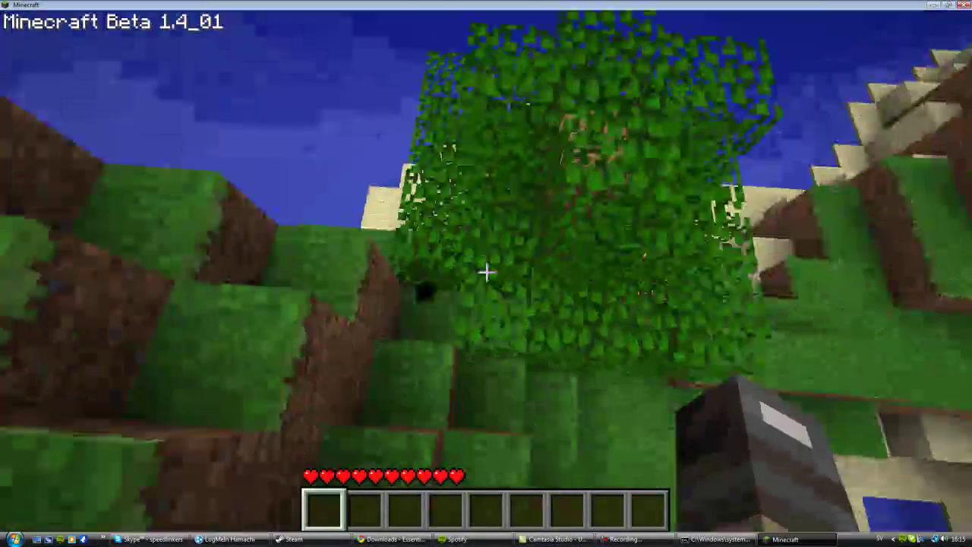
pyautogui.press('w')
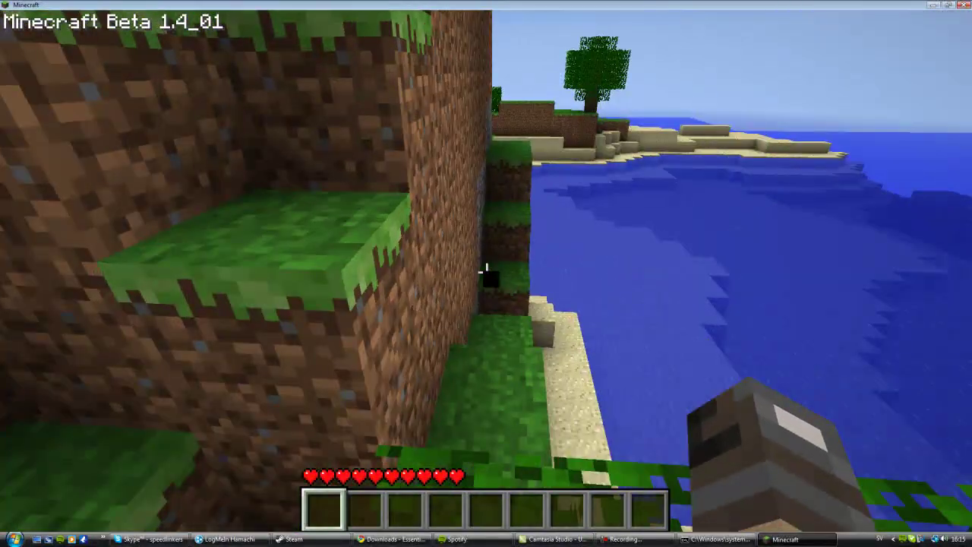
pyautogui.press('w')
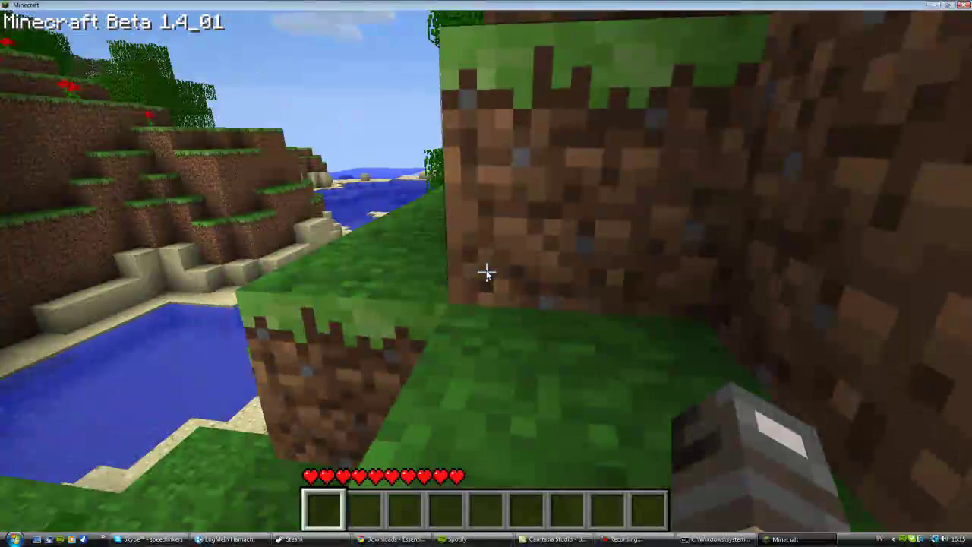
pyautogui.press('w')
# Set a warp named 'spwan' with /setwarp, then try /warp spawn.
pyautogui.write('t/')
pyautogui.write('set')
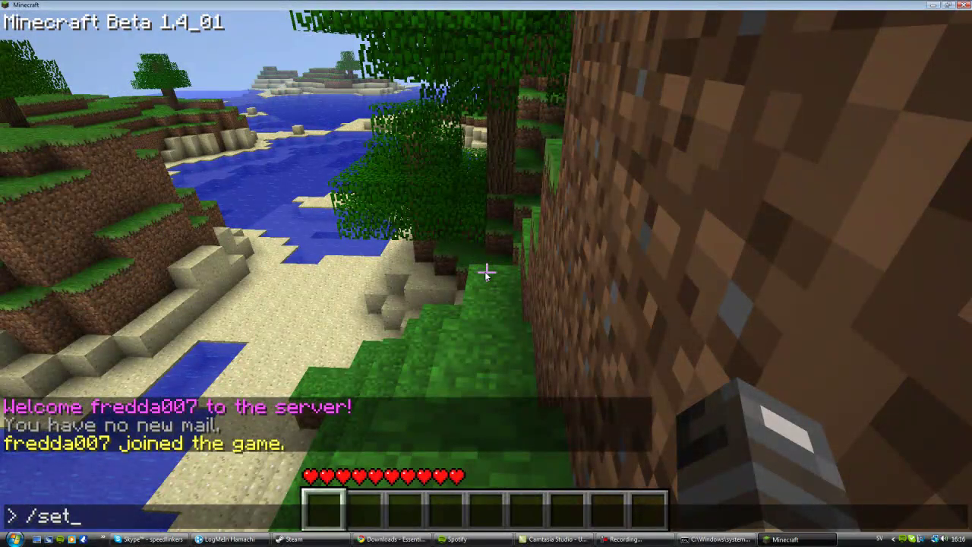
pyautogui.write('warp')
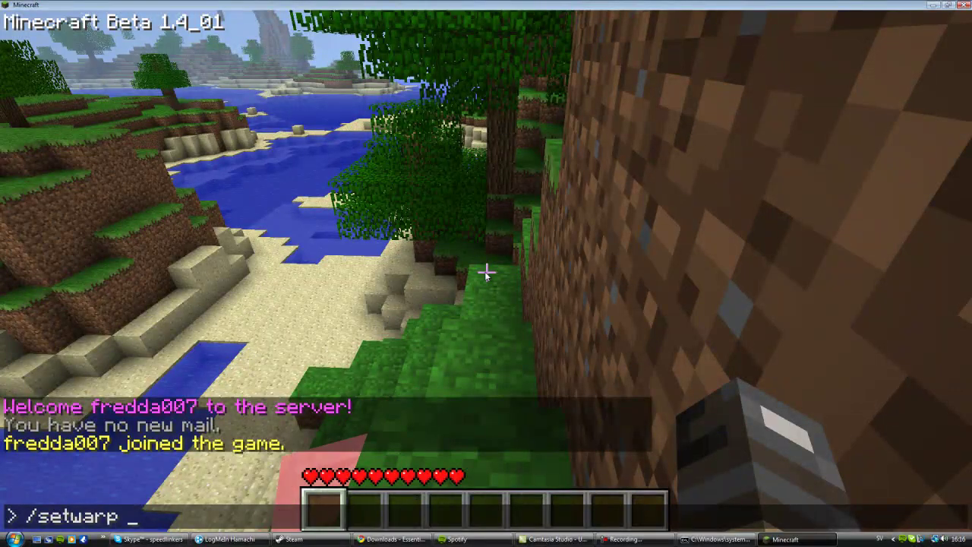
pyautogui.write('sape')
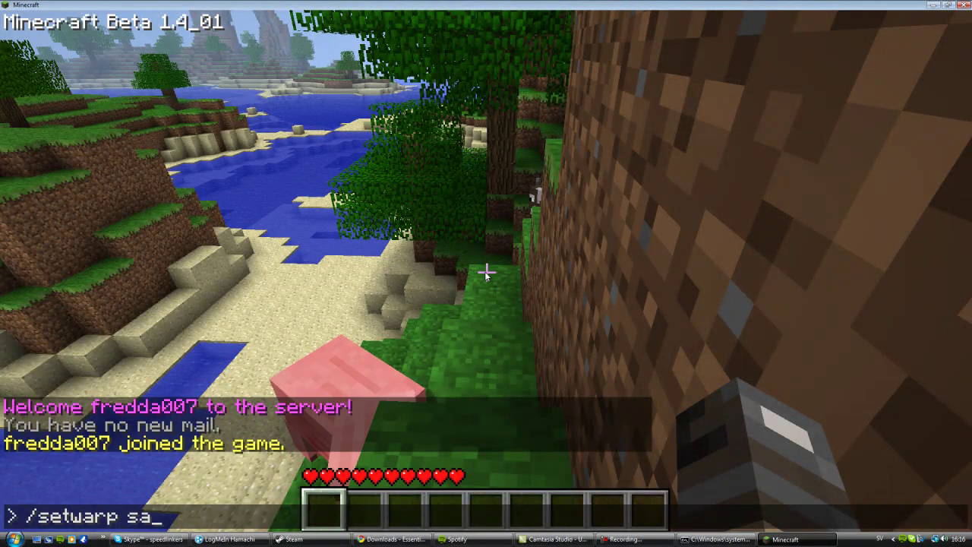
pyautogui.press('BackSpace')
pyautogui.press('BackSpace')
pyautogui.press('BackSpace')
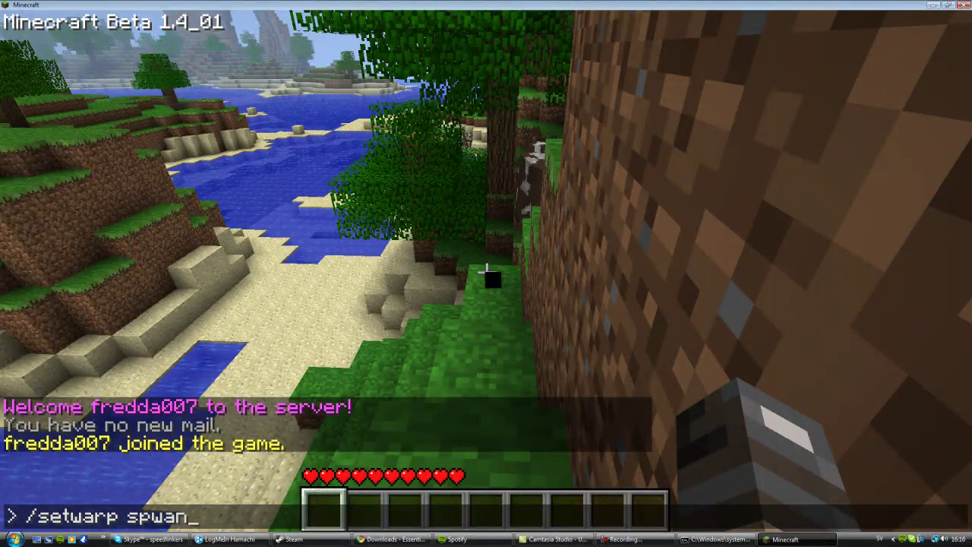
pyautogui.press('Return')
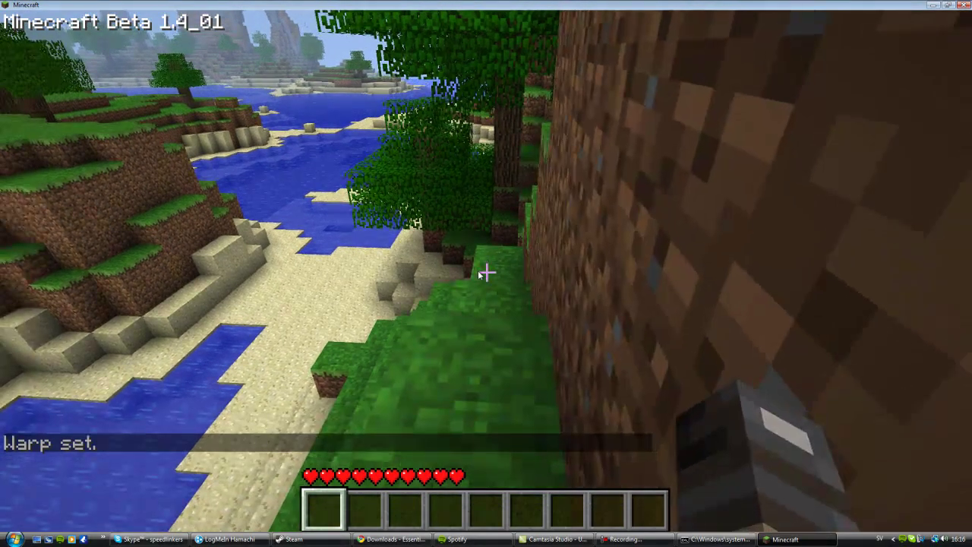
pyautogui.write('t/wa')
pyautogui.write('rp spawn')
pyautogui.press('Return')
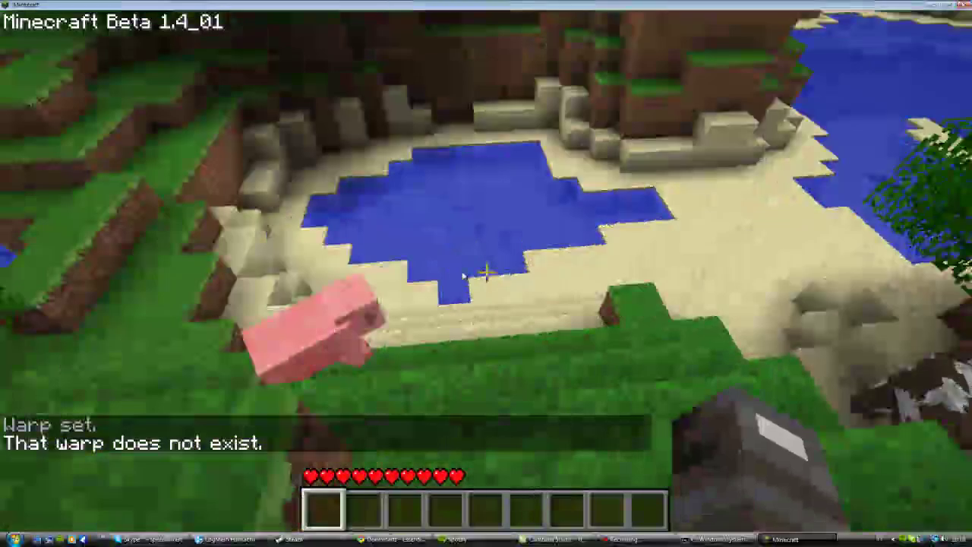
# Retry warping to spawn, then save a warp named 'lol' with /setwarp.
pyautogui.write('t/')
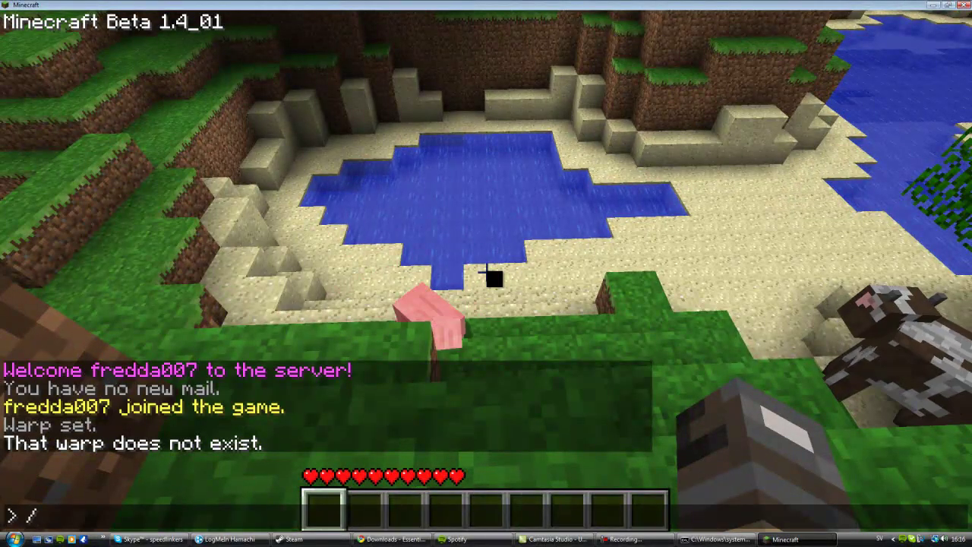
pyautogui.write('warp spa')
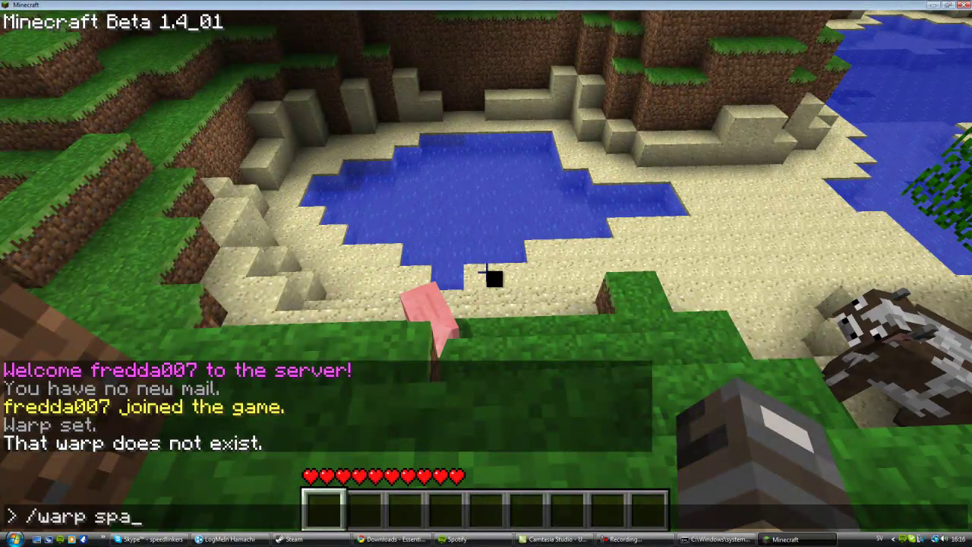
pyautogui.press('Return')
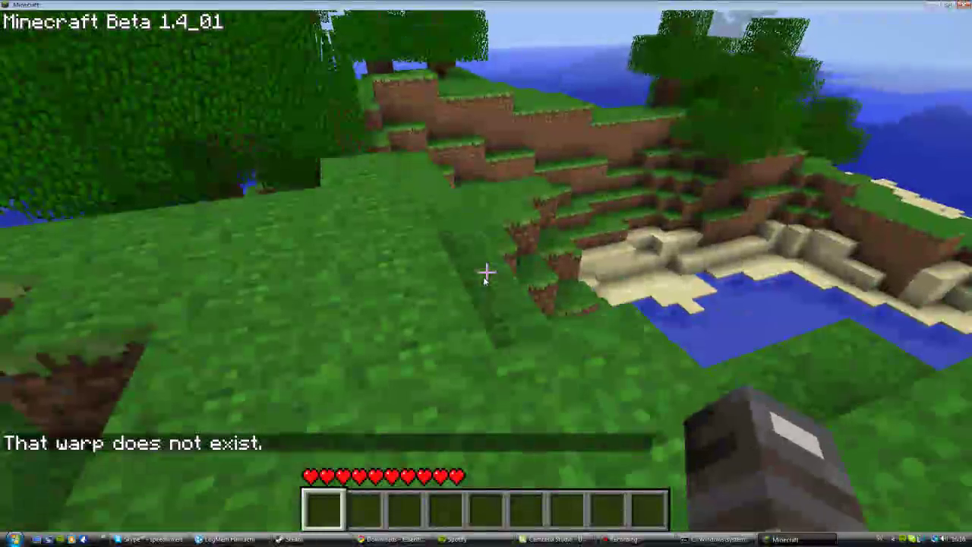
pyautogui.press('/')
pyautogui.write('s')
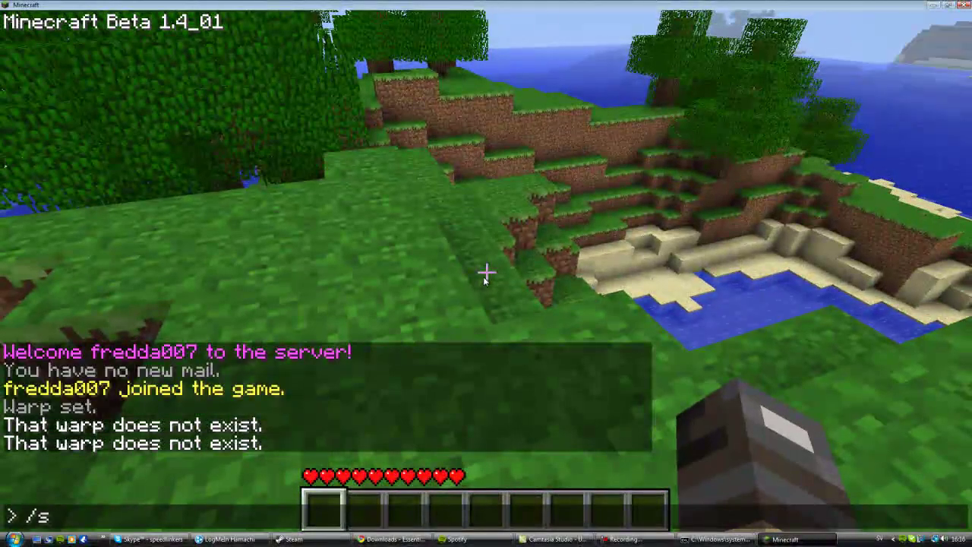
pyautogui.write('etwarp l')
pyautogui.press('Return')
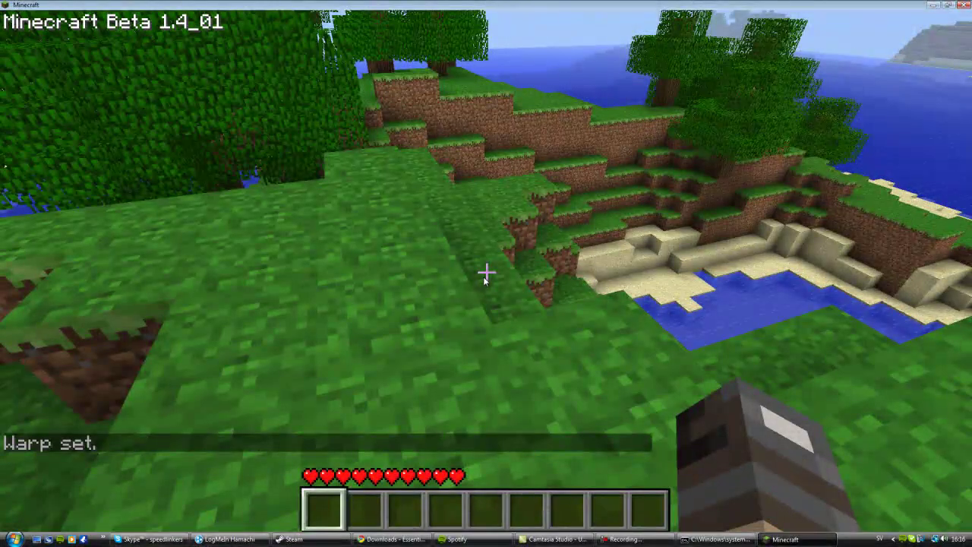
# Teleport to the 'lol' warp with /warp lol and walk around nearby.
pyautogui.press('/')
pyautogui.write('war')
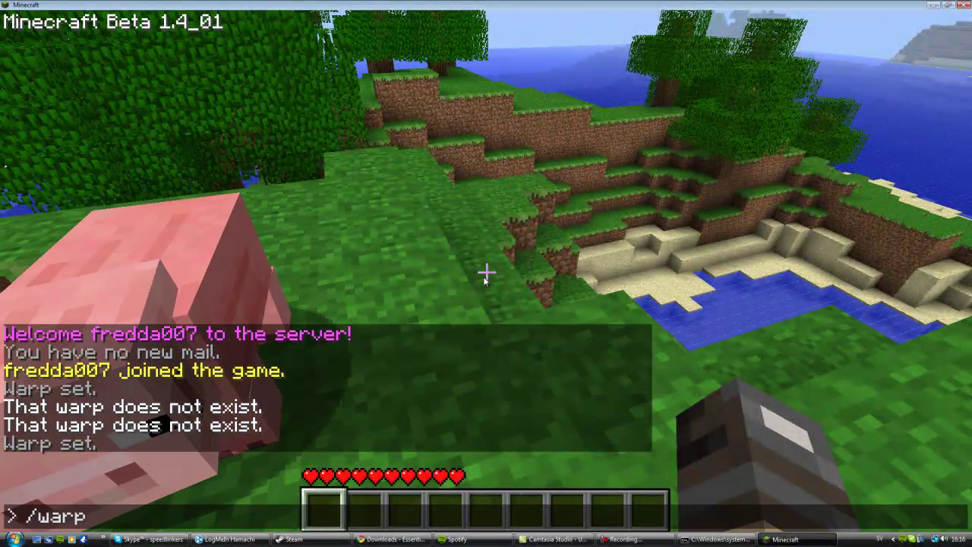
pyautogui.write('p')
pyautogui.press('Return')
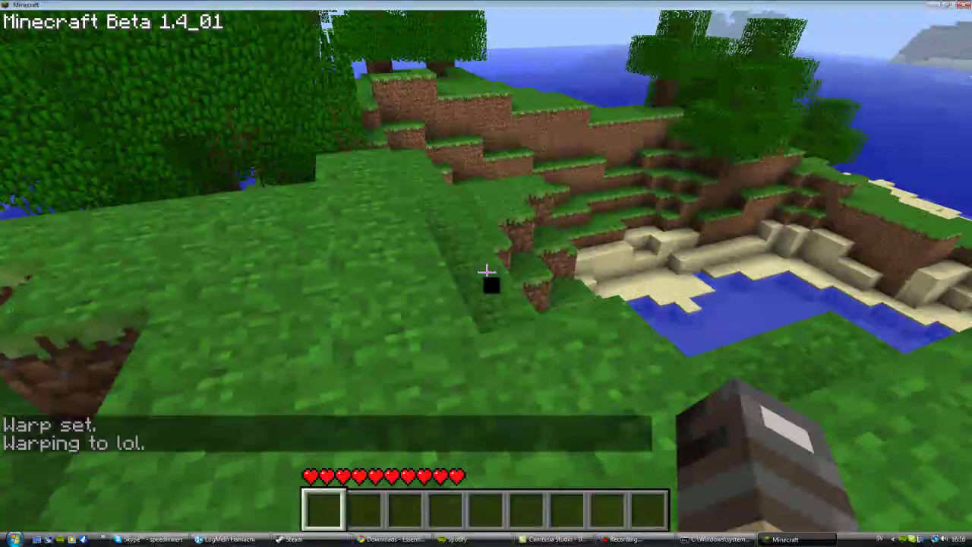
pyautogui.press('/')
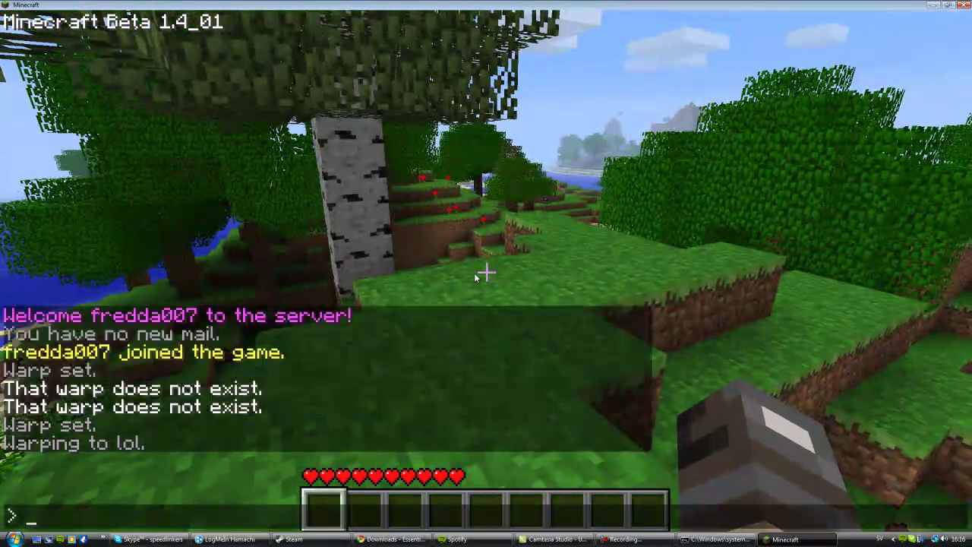
pyautogui.write('warp')
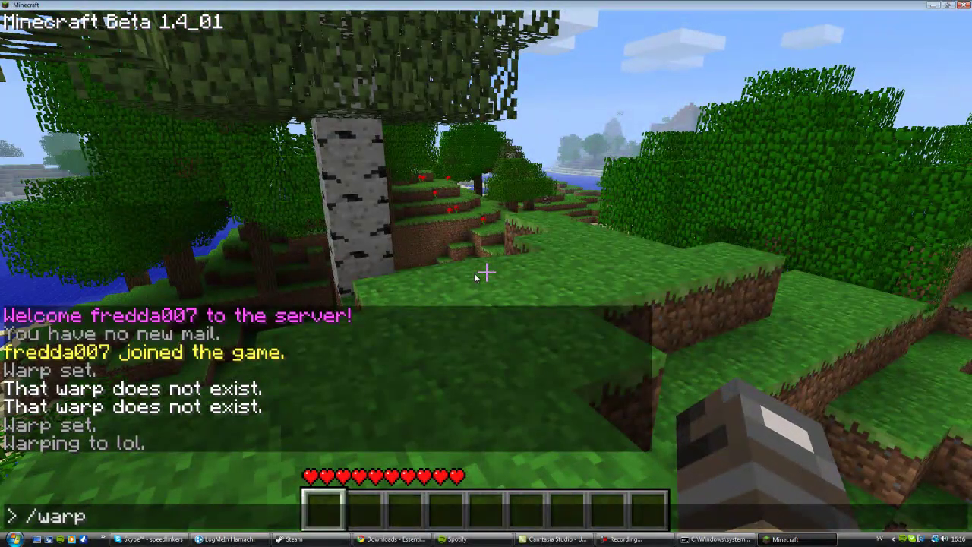
pyautogui.write(' lol')
pyautogui.press('Return')
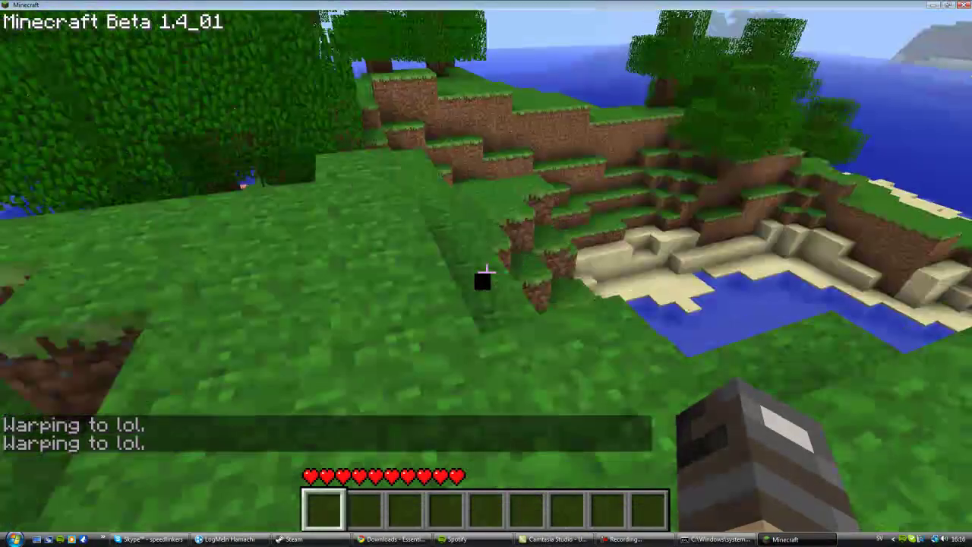
pyautogui.press('w')
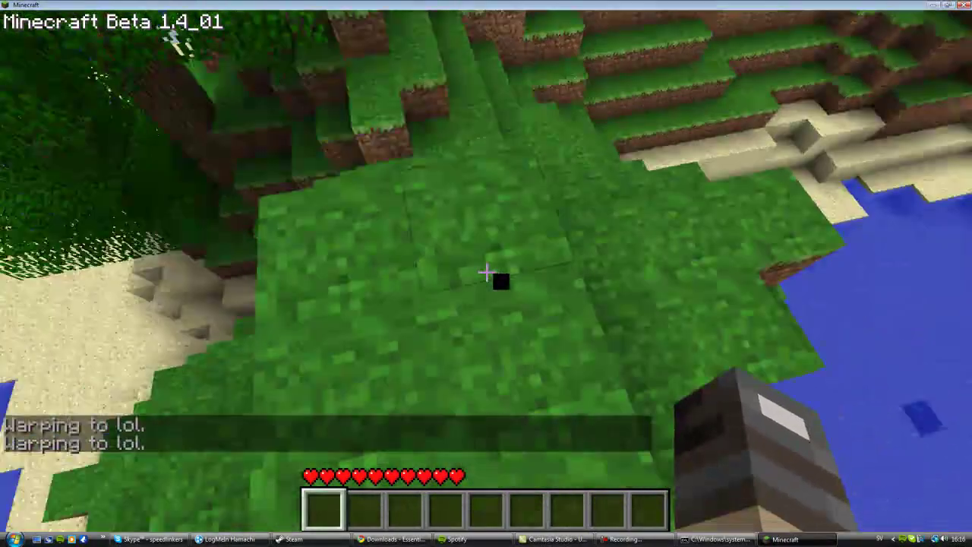
pyautogui.press('w')
pyautogui.press('w')
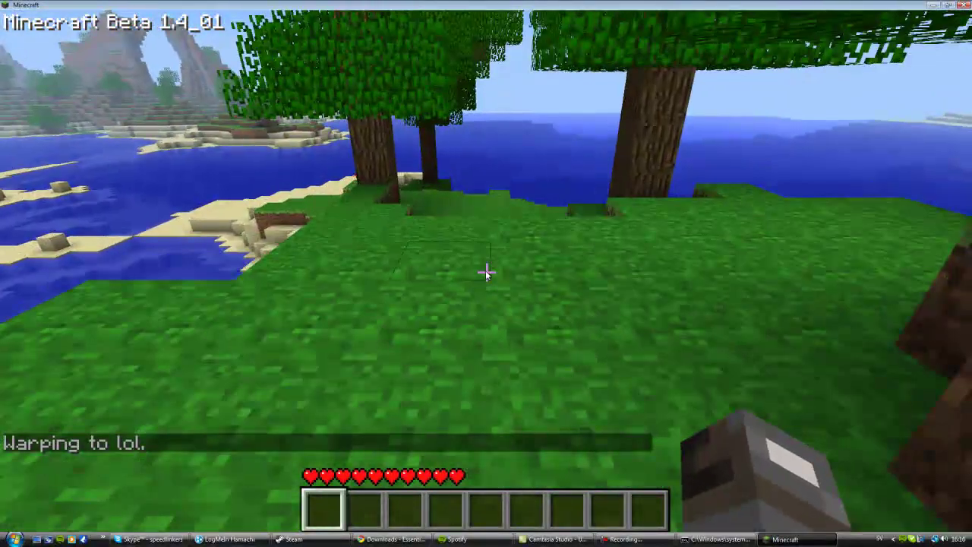
# Save a home with /sethome and teleport back with /home.
pyautogui.write('t/')
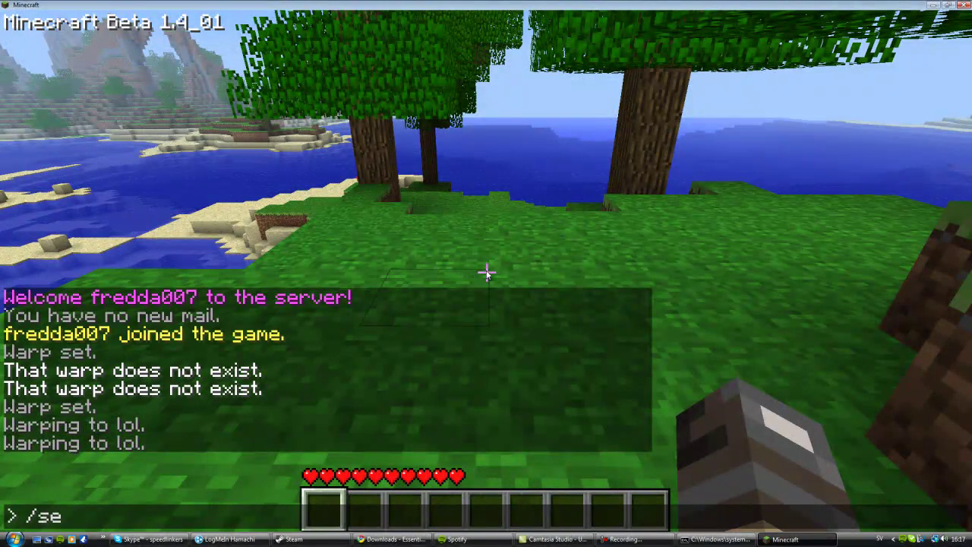
pyautogui.write('sethome')
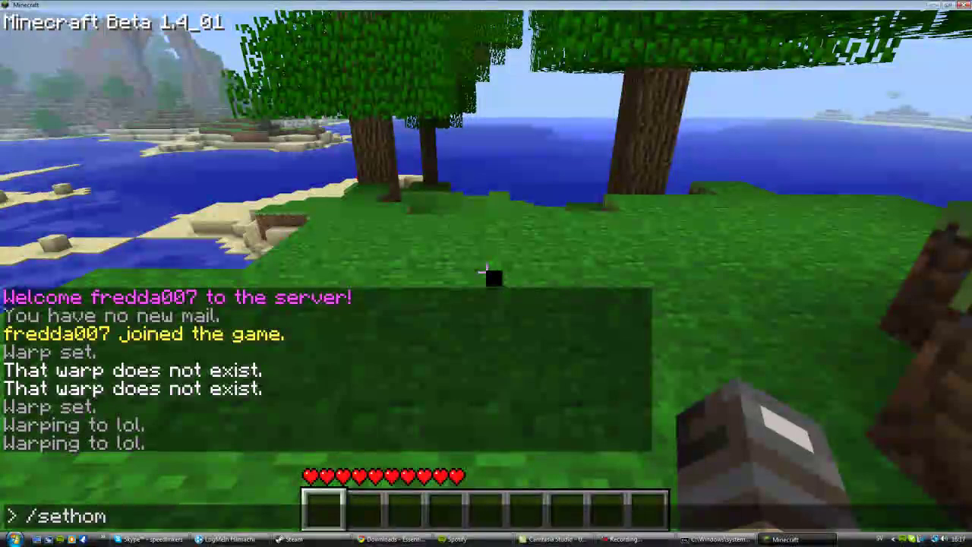
pyautogui.press('Return')
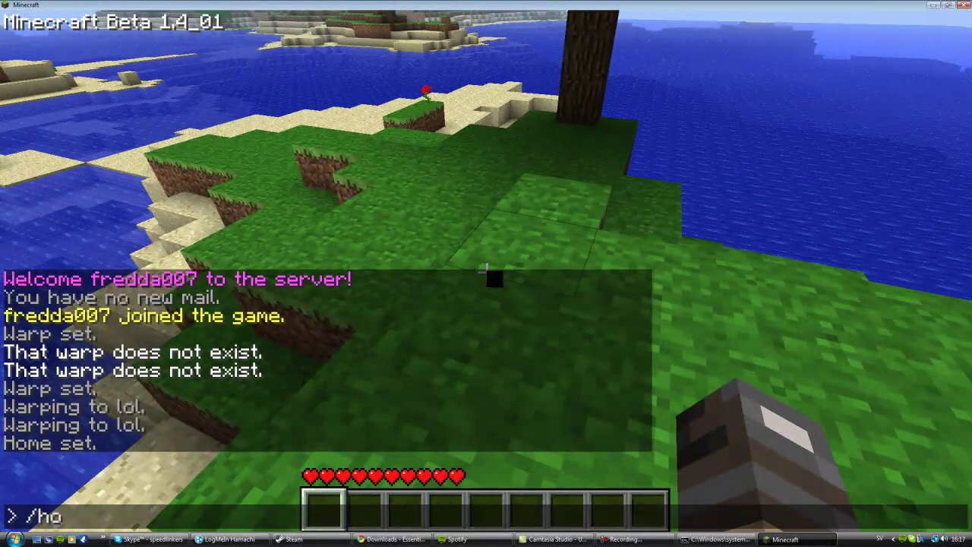
pyautogui.press('Return')
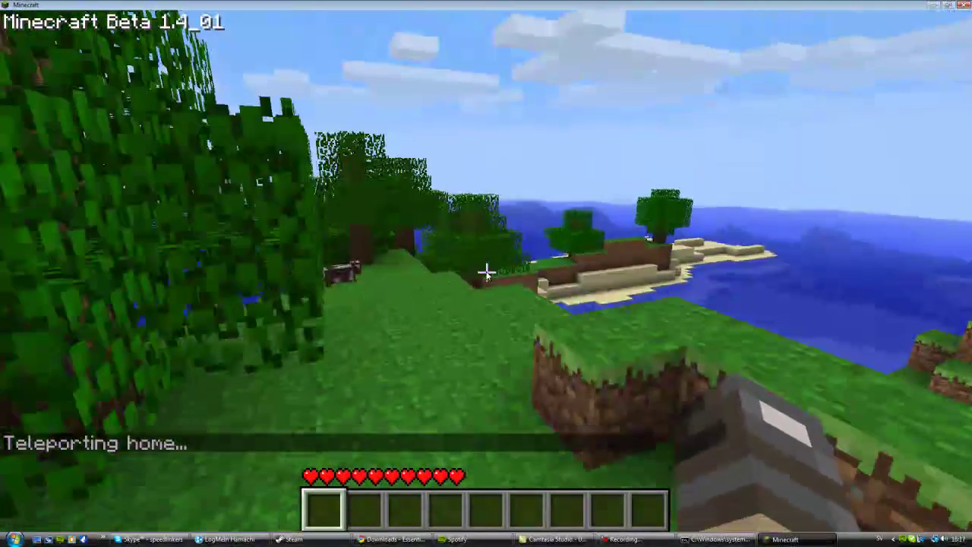
# Begin a /time day command, cancel it, and start a new chat command.
pyautogui.write('t/')
pyautogui.write('time ')
pyautogui.write('da')
pyautogui.press('Escape')
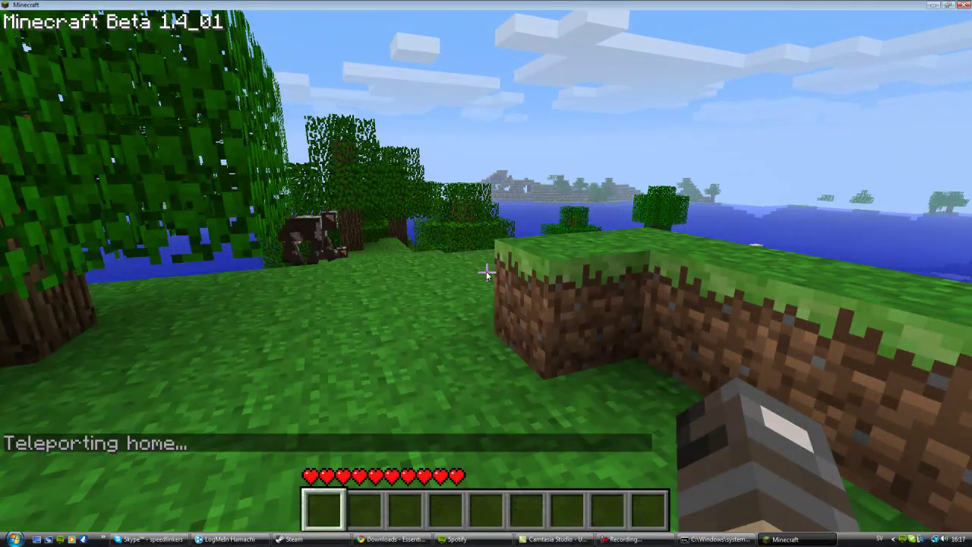
pyautogui.write('t/')
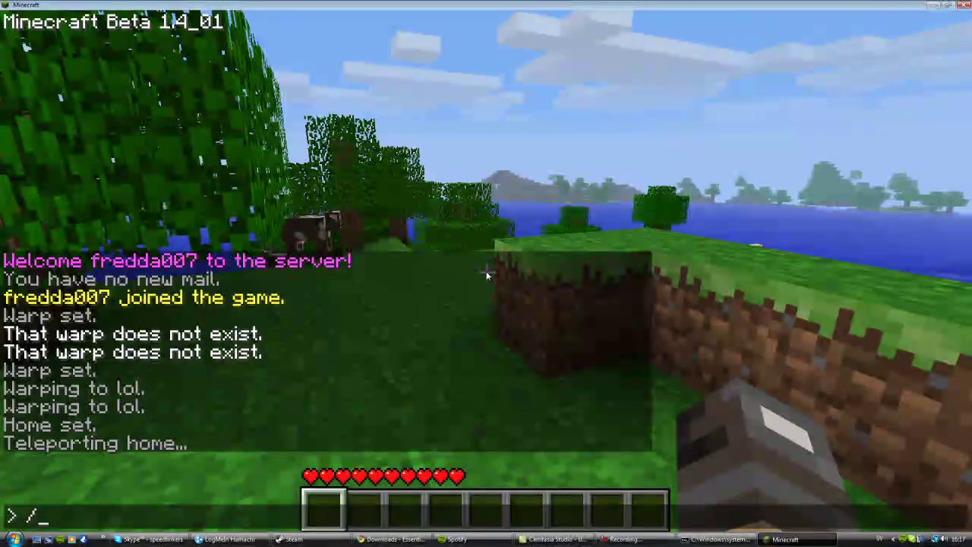
pyautogui.write('time ni')
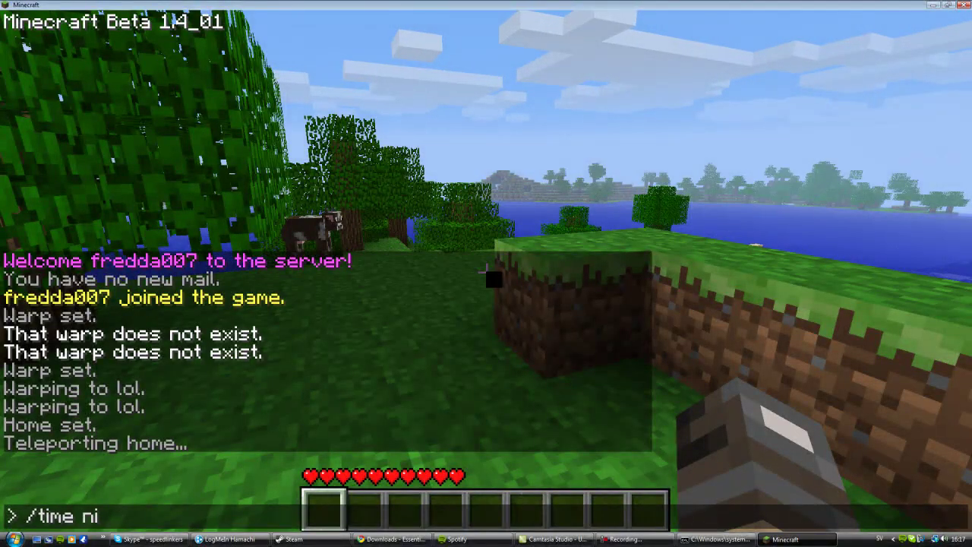
# Switch the Minecraft world to night, then run /time day to restore full daylight.
pyautogui.press('Escape')
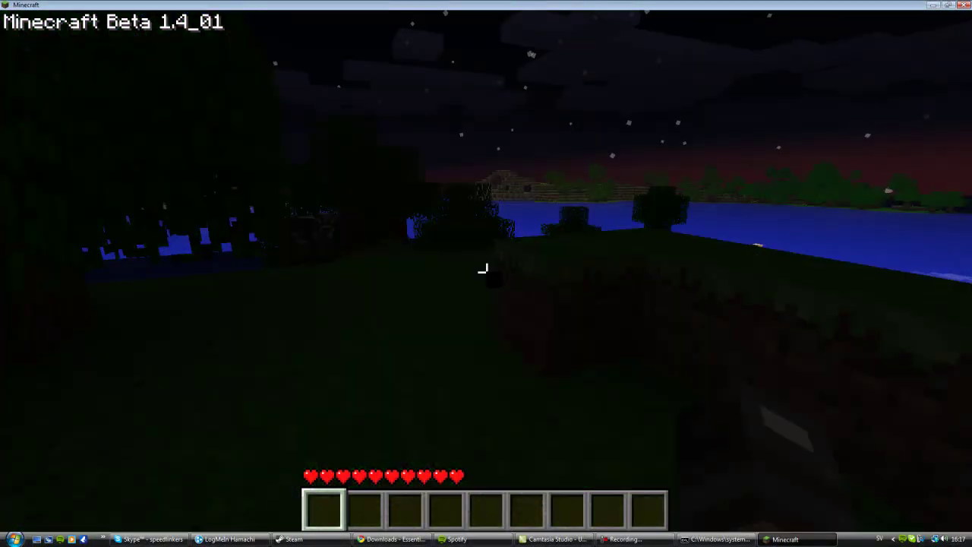
pyautogui.press('/')
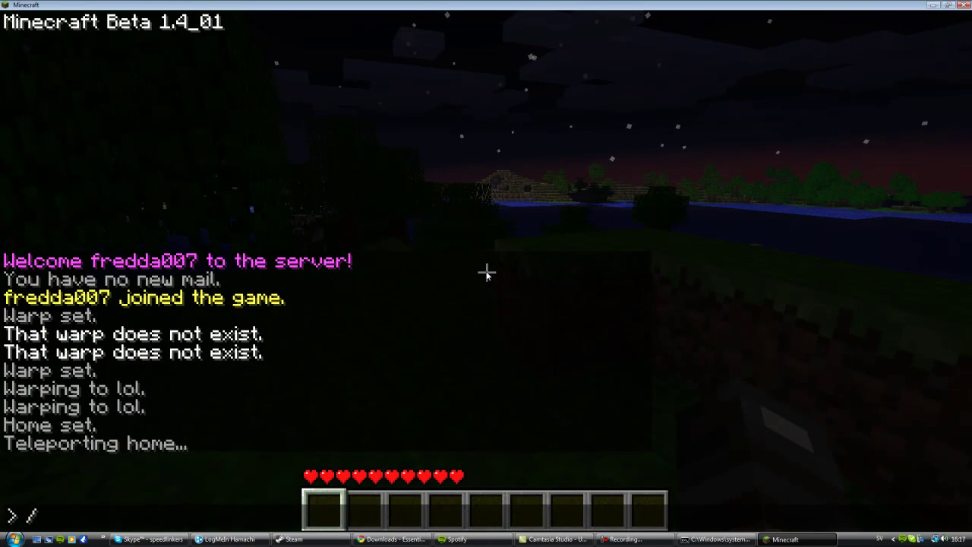
pyautogui.write('time day')
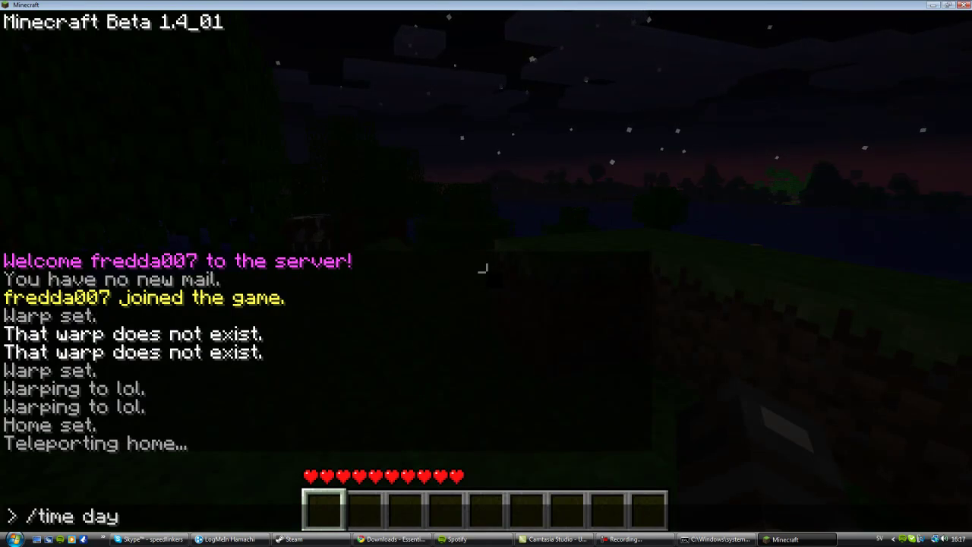
pyautogui.press('Return')
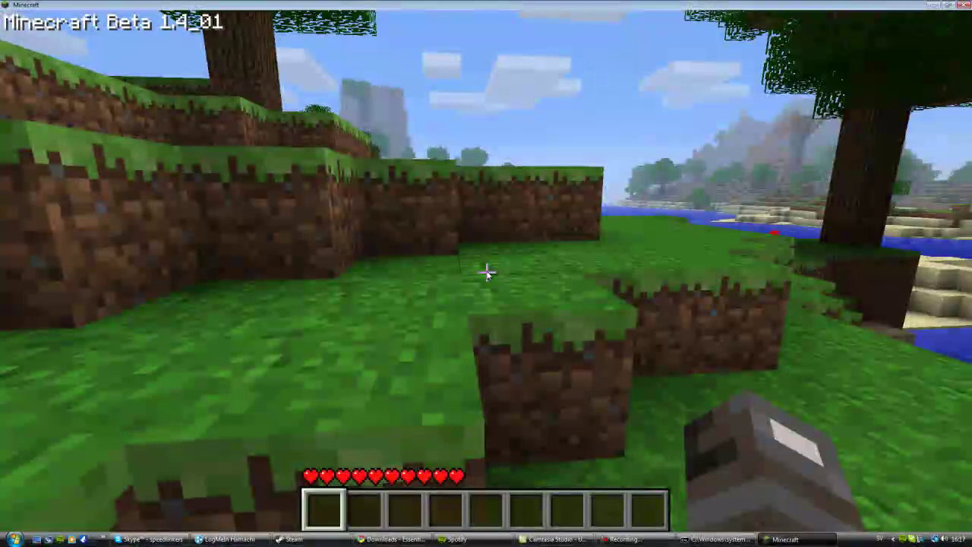
pyautogui.write('t/')
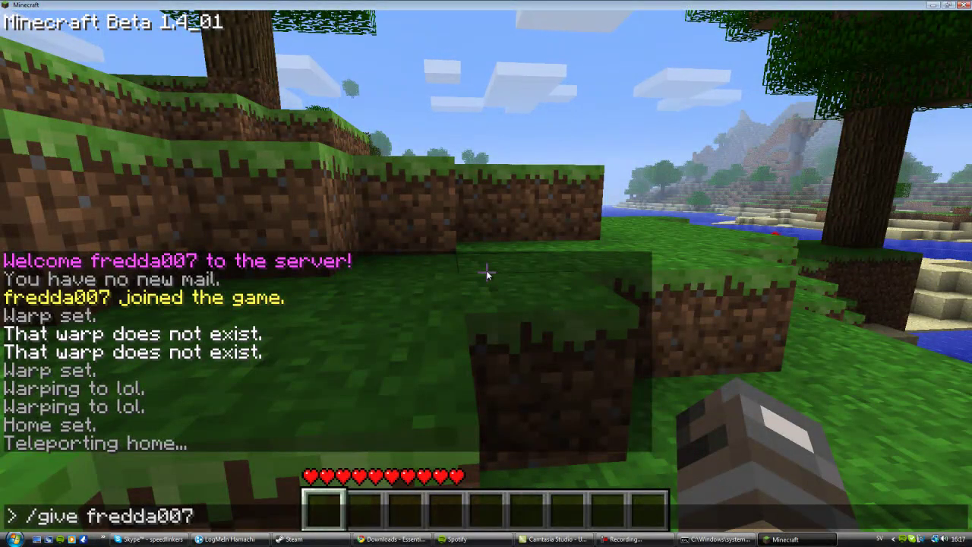
# Give the player 64 stone with /give, then walk along the shore toward the lake.
pyautogui.write('1')
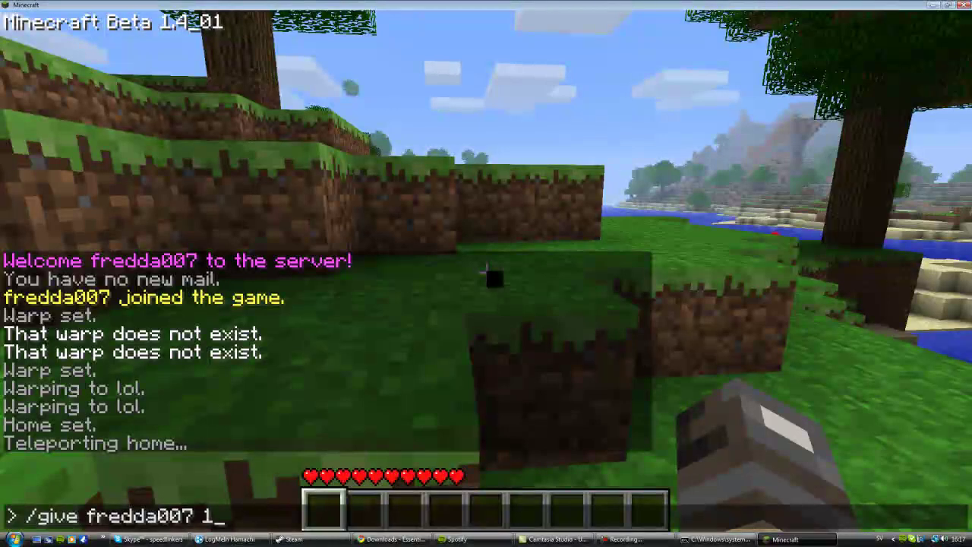
pyautogui.press('Return')
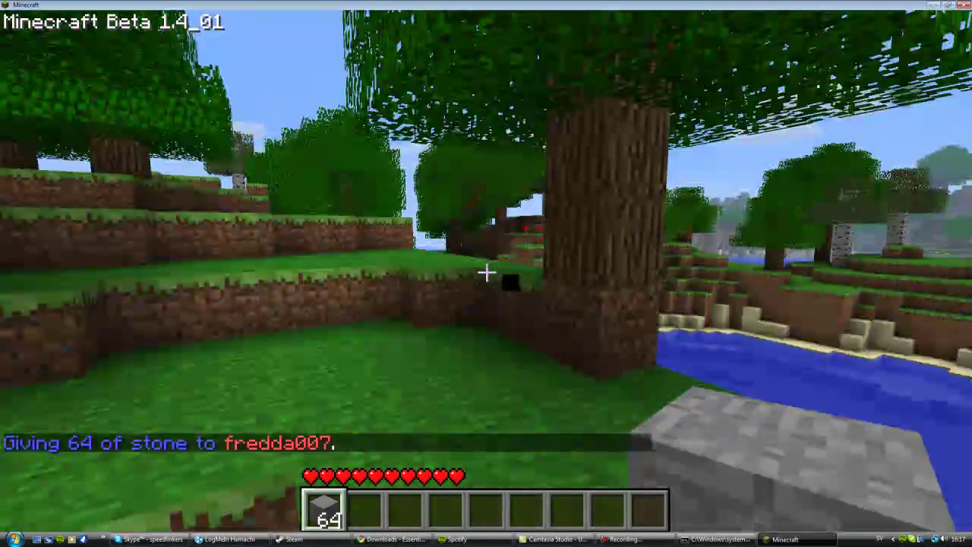
pyautogui.press('w')
pyautogui.press('w')
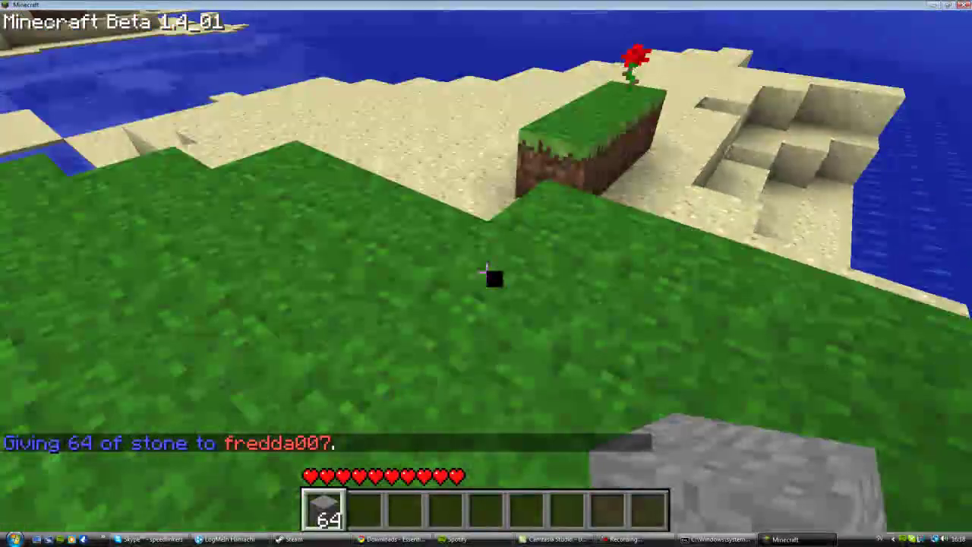
pyautogui.press('w')
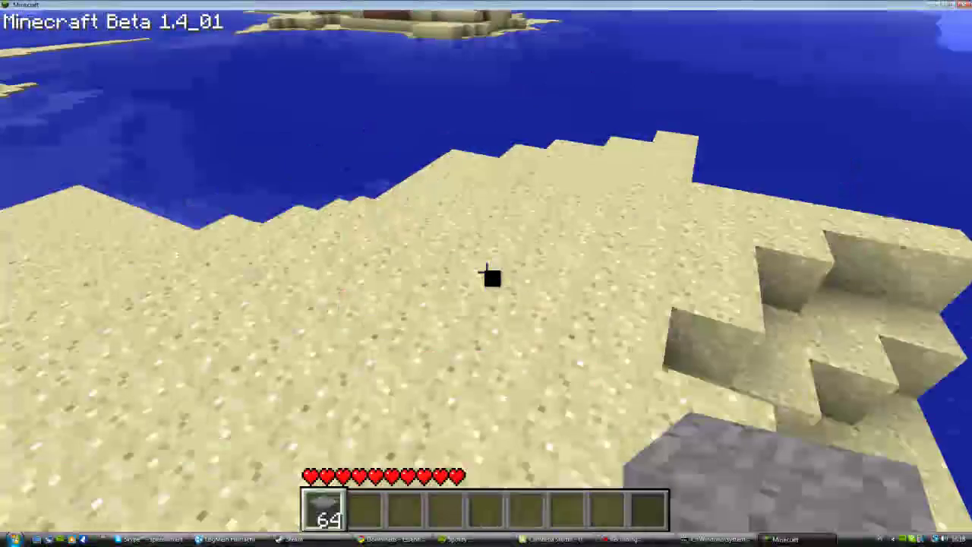